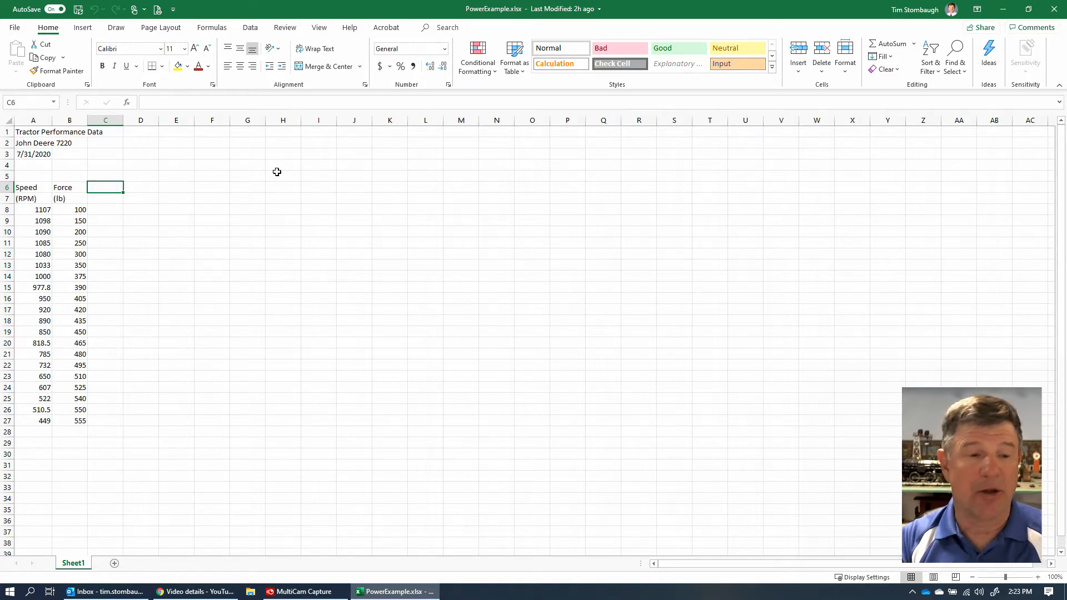
- Label column C with the heading Torque in C6 and the unit (ft-lb) in C7
type("Torque")
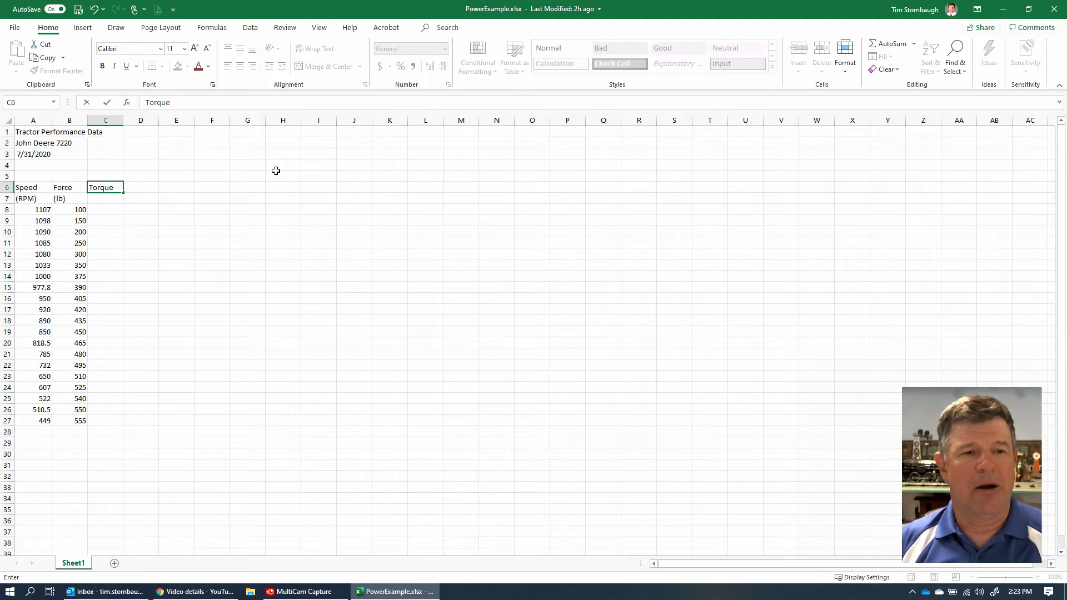
left_click(100, 195)
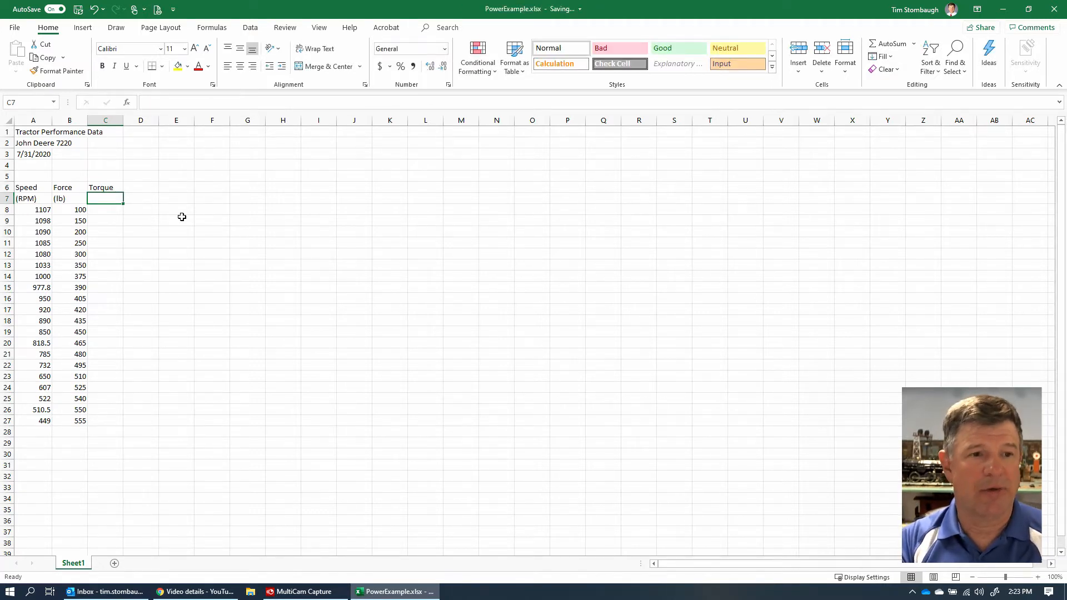
type("(ft-")
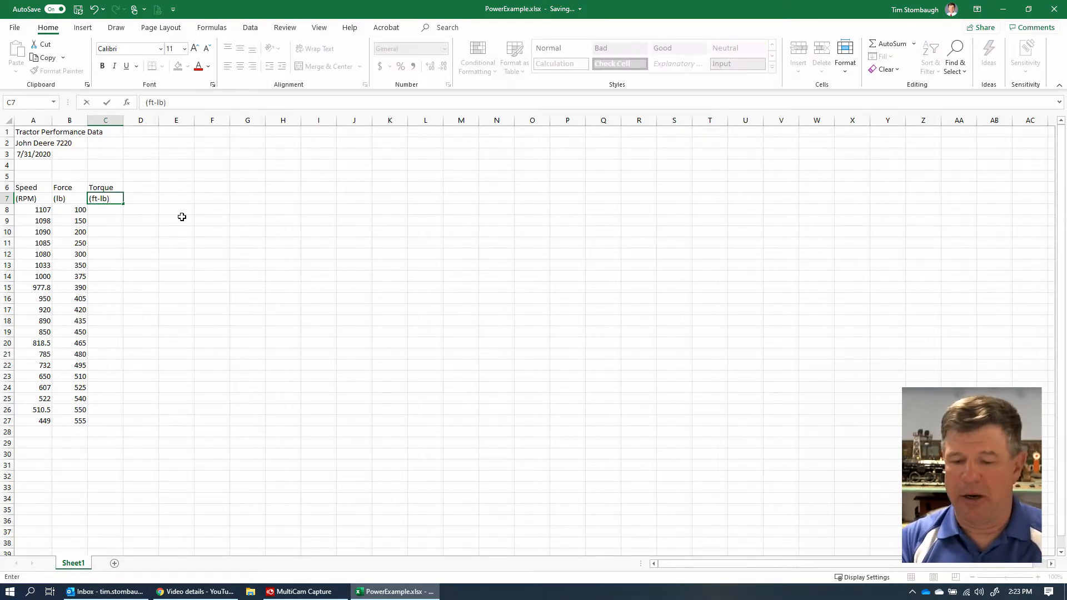
type("lb)")
key("Return")
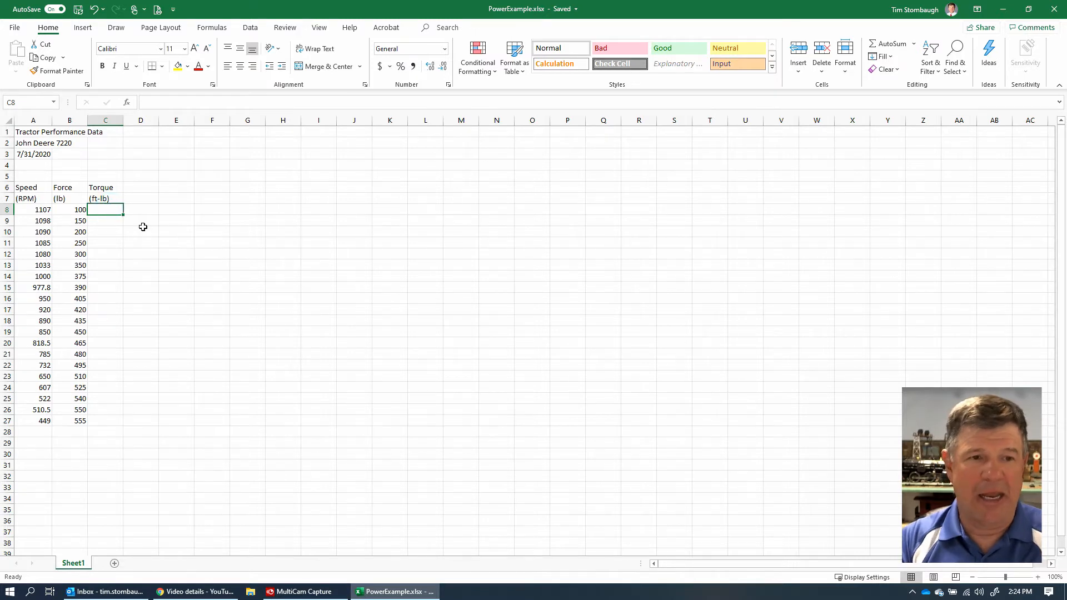
- Calculate the first torque value in C8 by multiplying the force by the 1.2 lever arm with =B8*1.2
type("=")
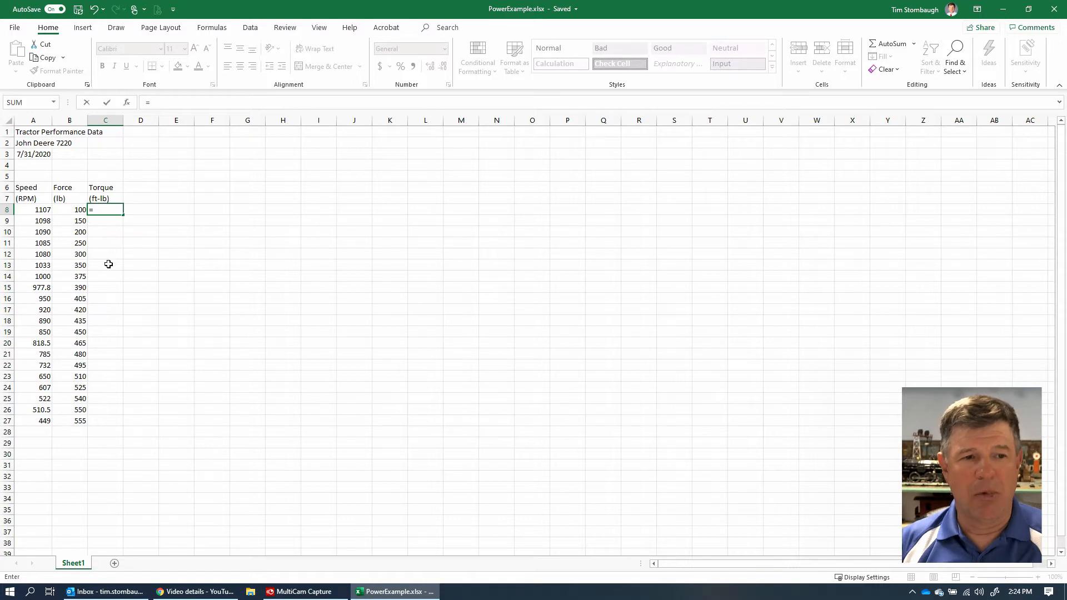
left_click(66, 209)
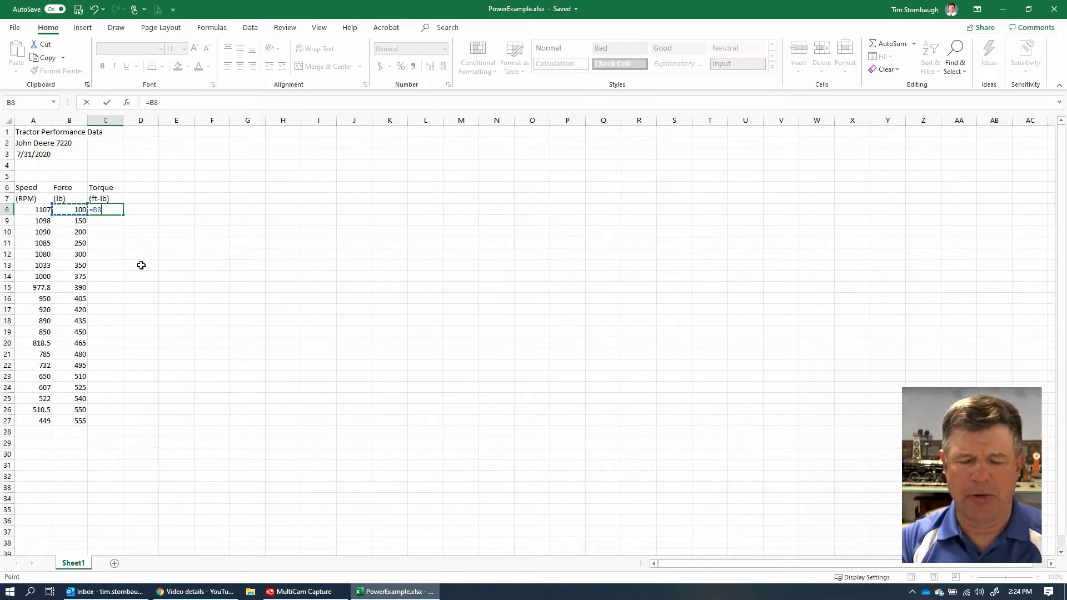
type("*")
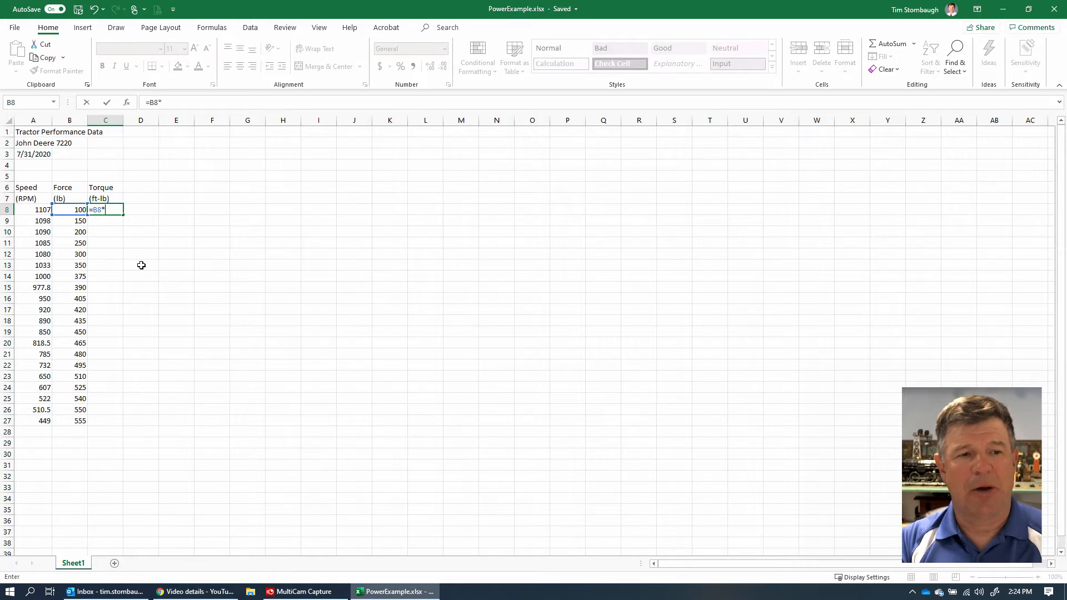
type("1.2")
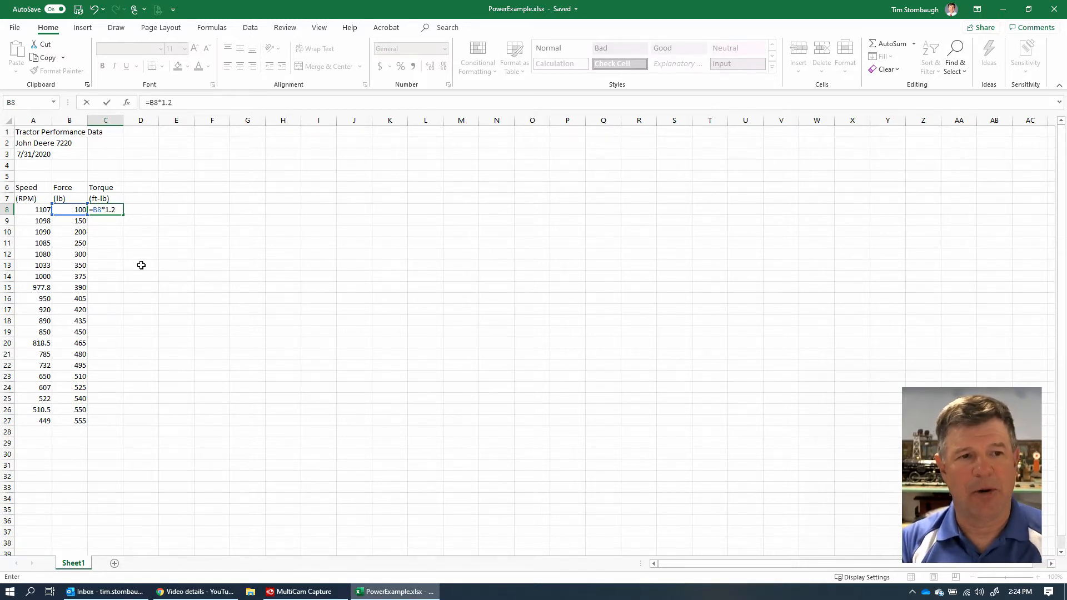
key("Return")
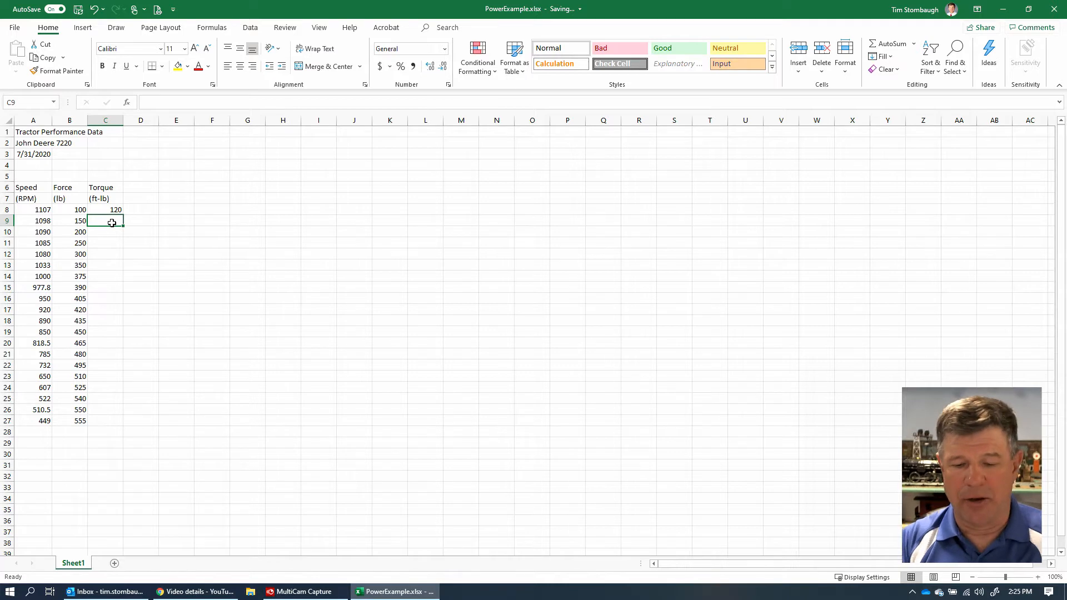
- Enter =B9*1.2 as a separate torque formula in C9 and undo that entry
type("=")
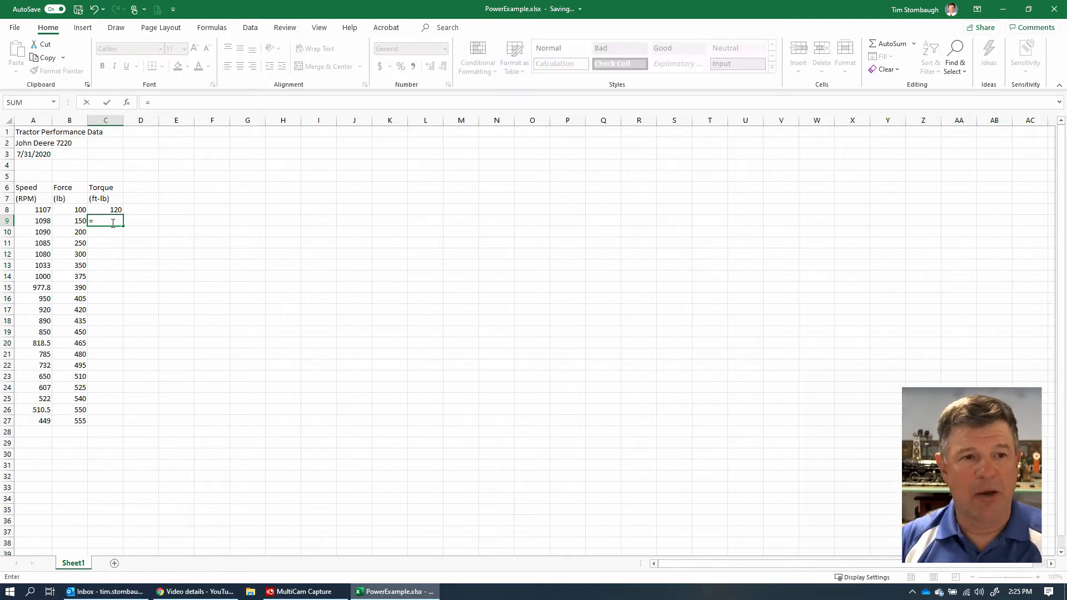
key("Left")
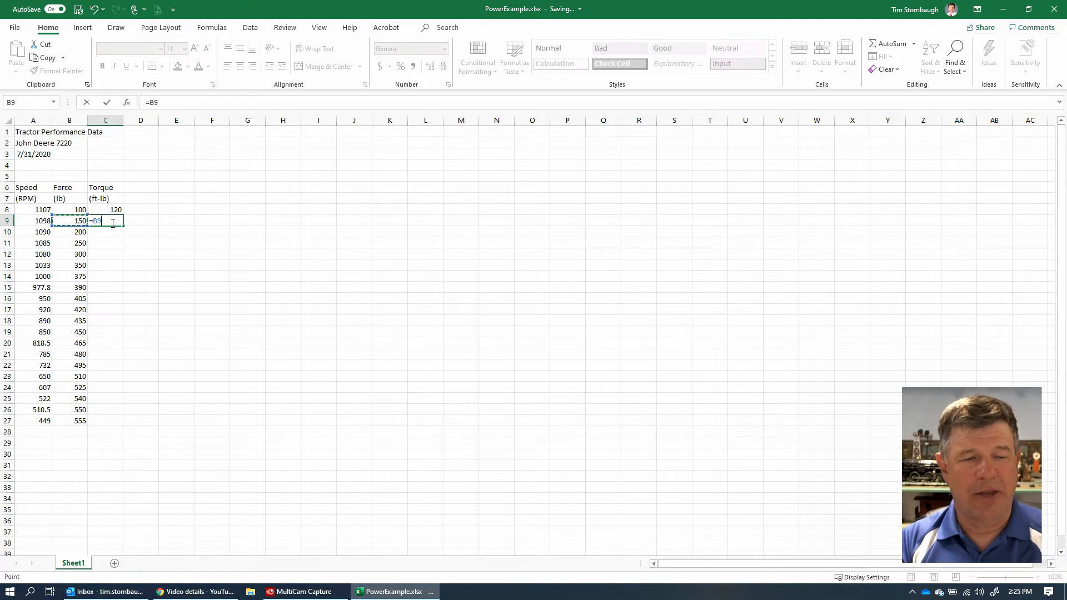
type("*1.2")
key("Return")
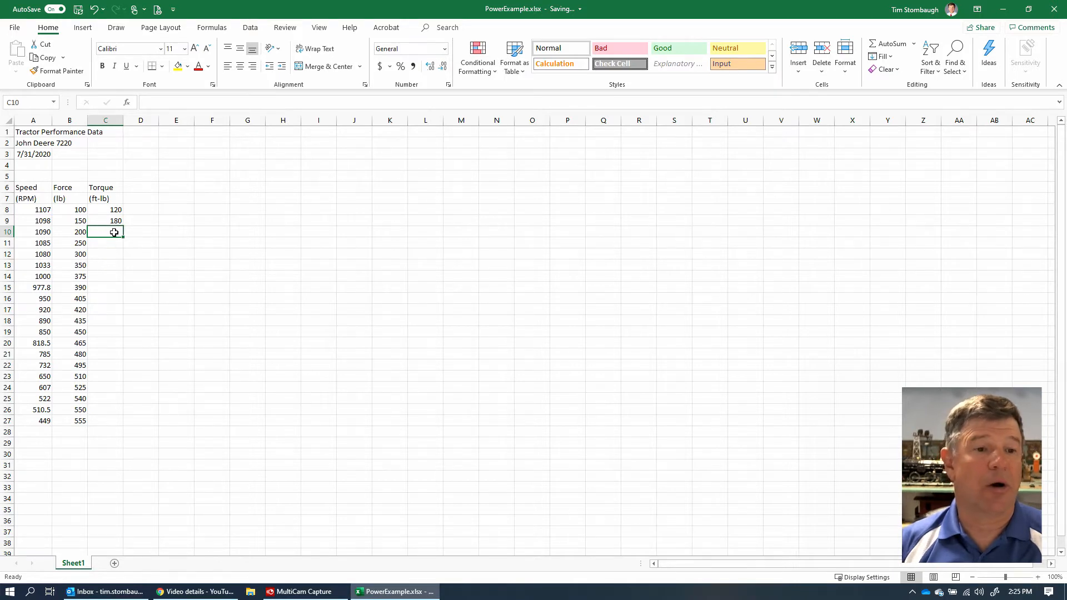
left_click(94, 8)
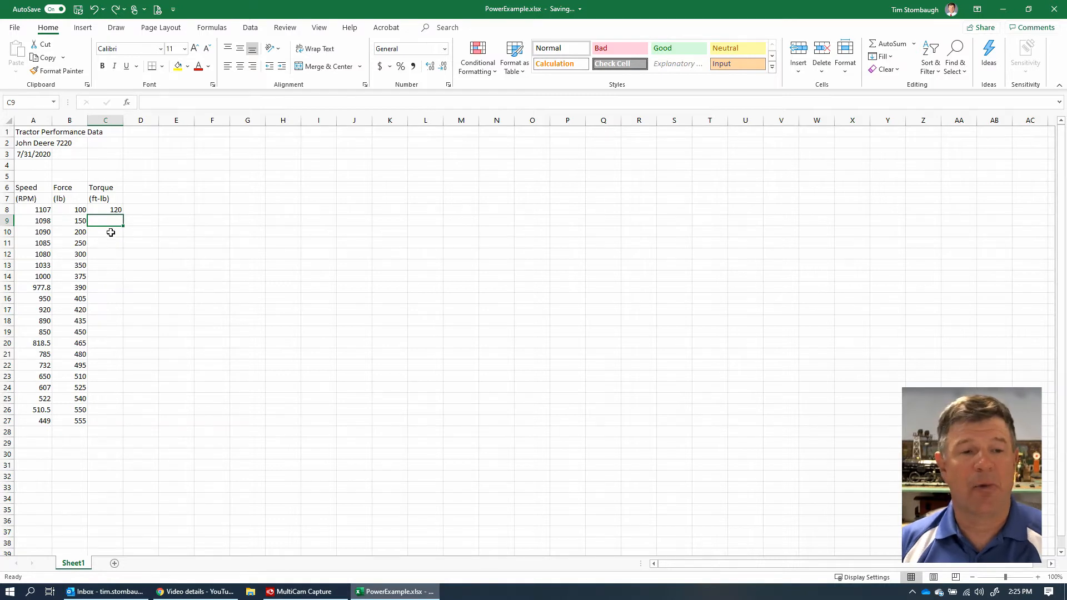
- Copy the torque formula from C8 into C9:C27 with a regular paste and check the formulas in several torque cells
left_click(109, 209)
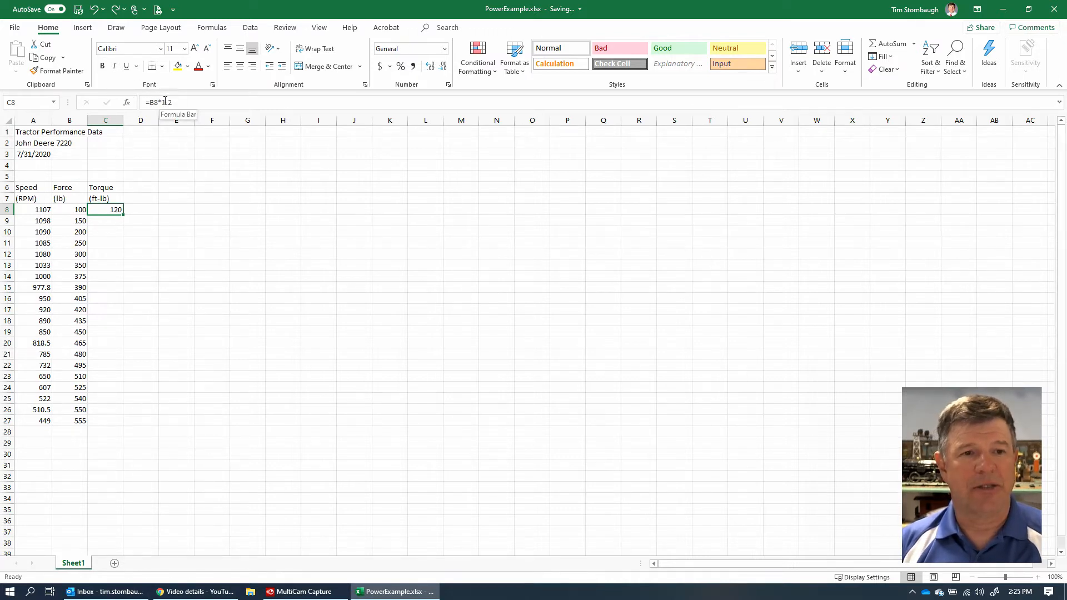
right_click(110, 211)
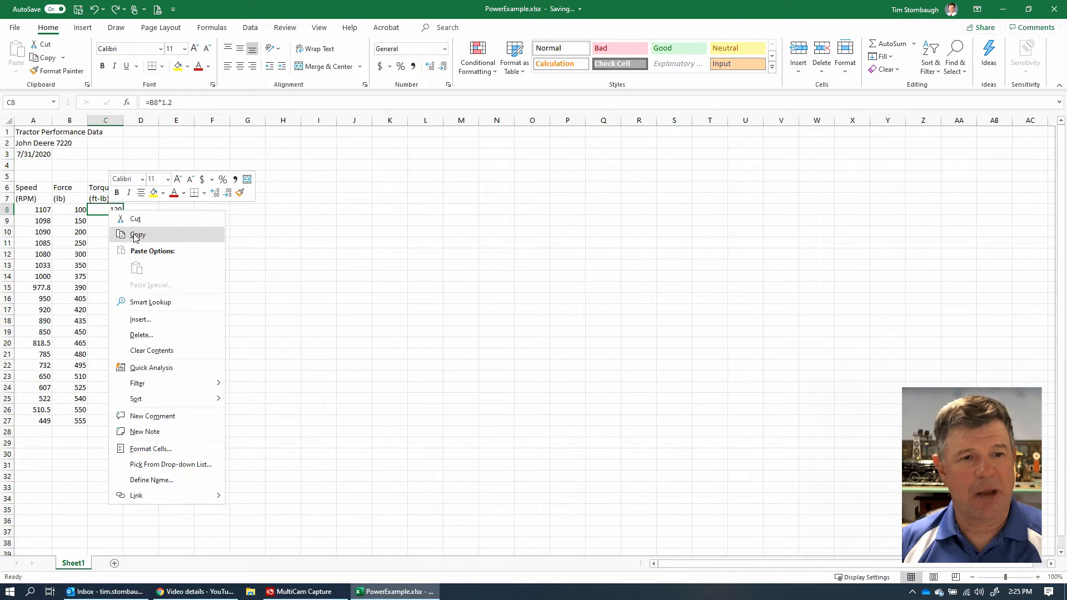
left_click(134, 235)
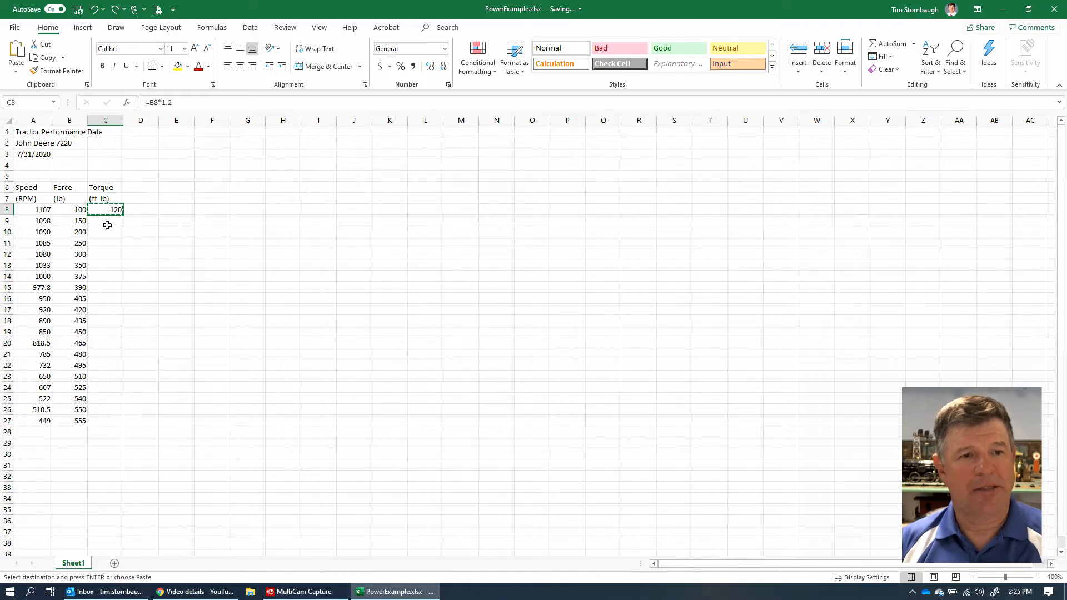
left_click_drag(105, 222, 97, 417)
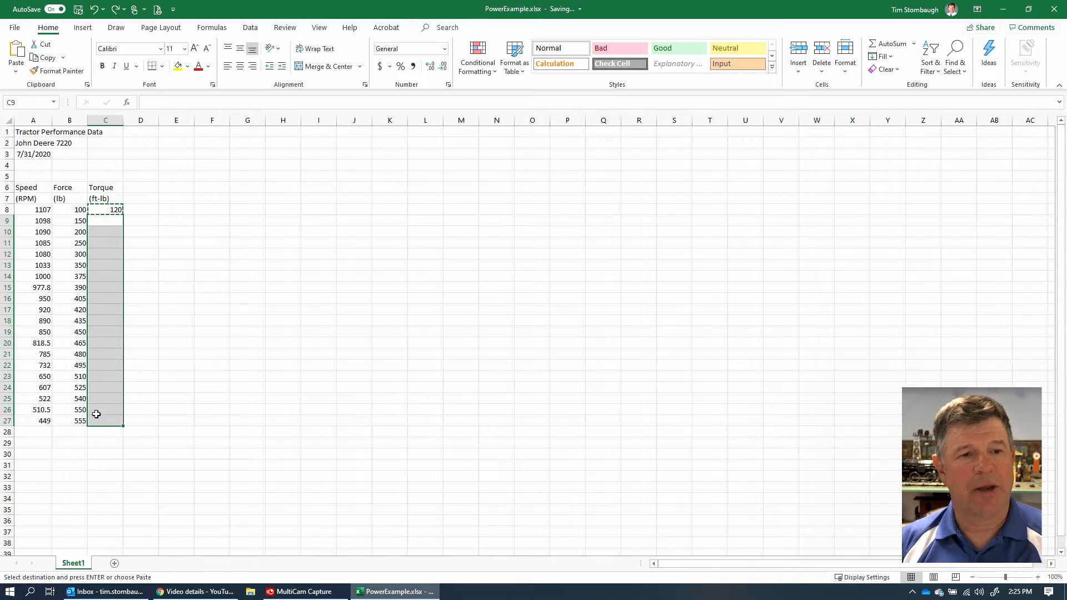
right_click(106, 222)
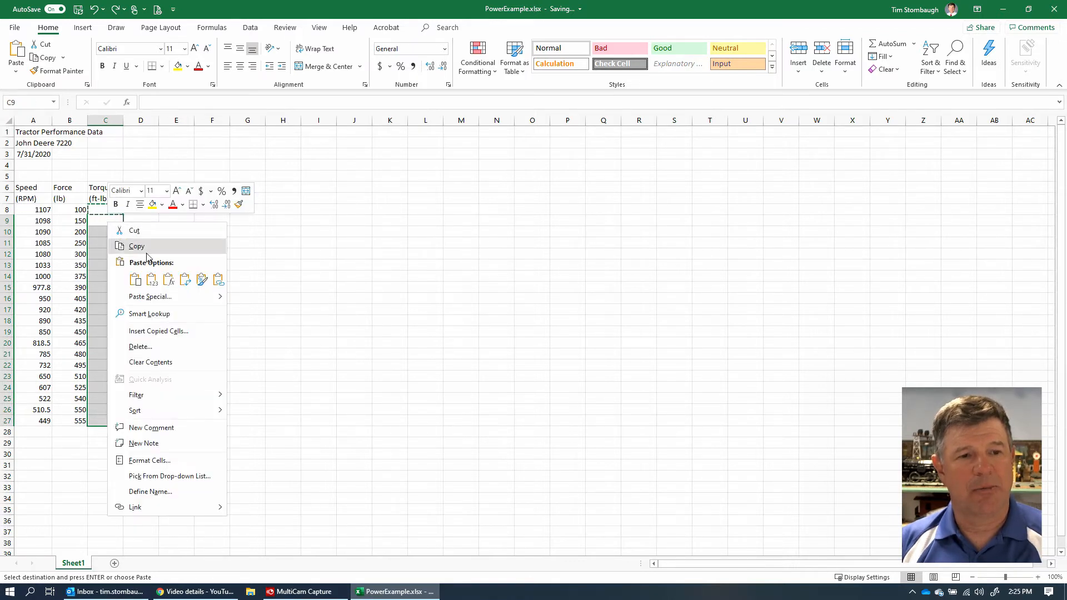
left_click(134, 280)
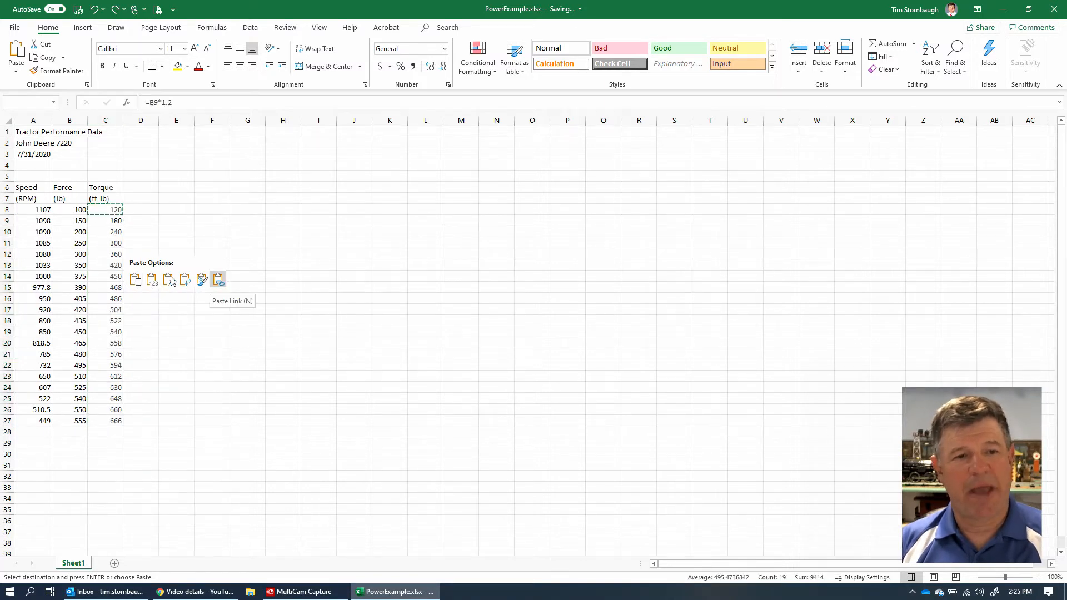
left_click(134, 281)
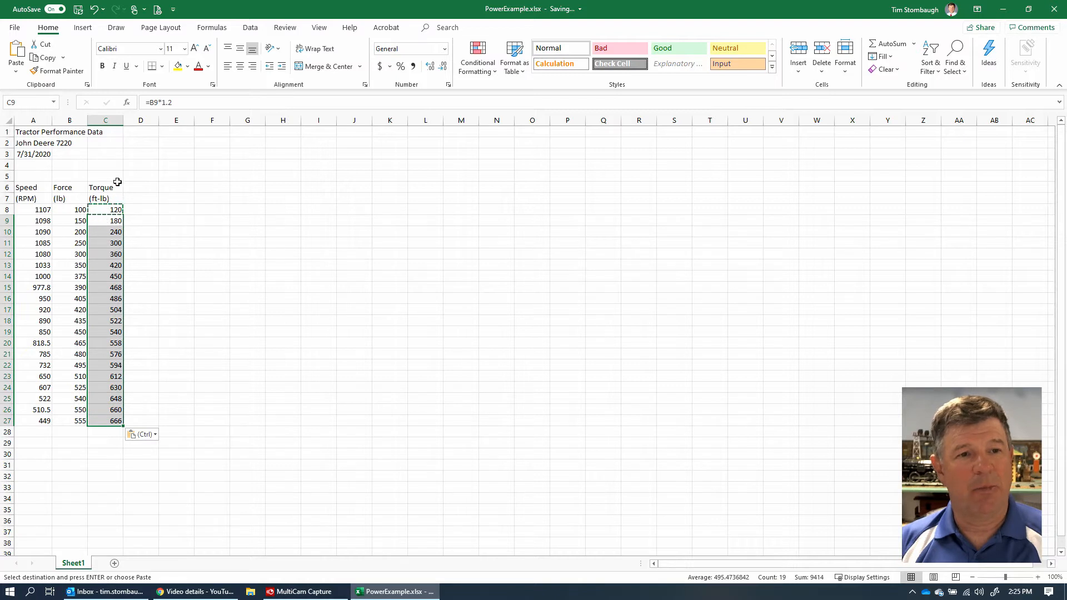
left_click(111, 221)
left_click(109, 210)
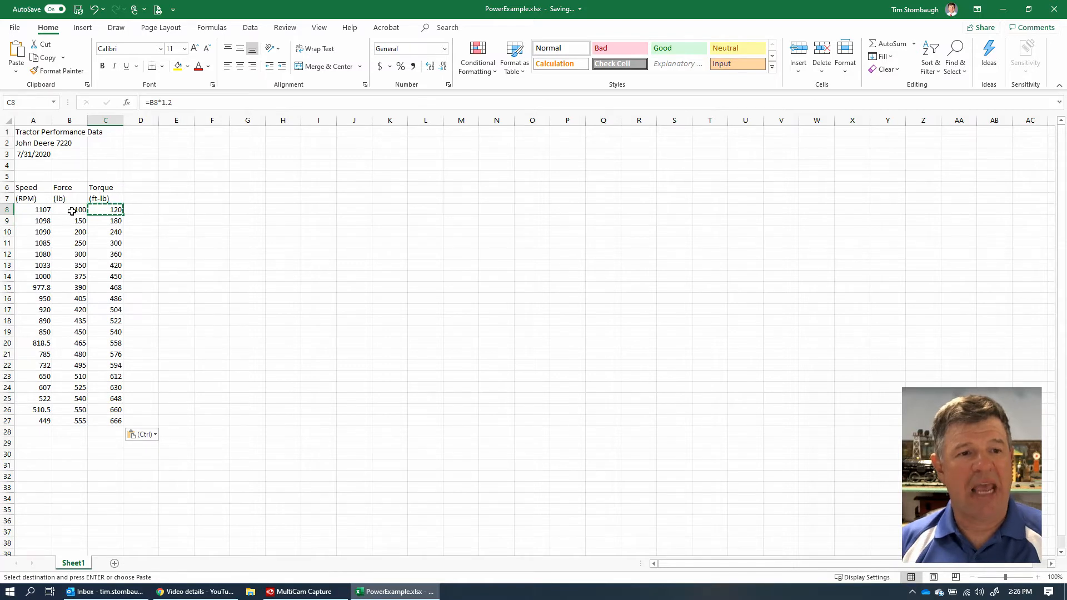
left_click(114, 221)
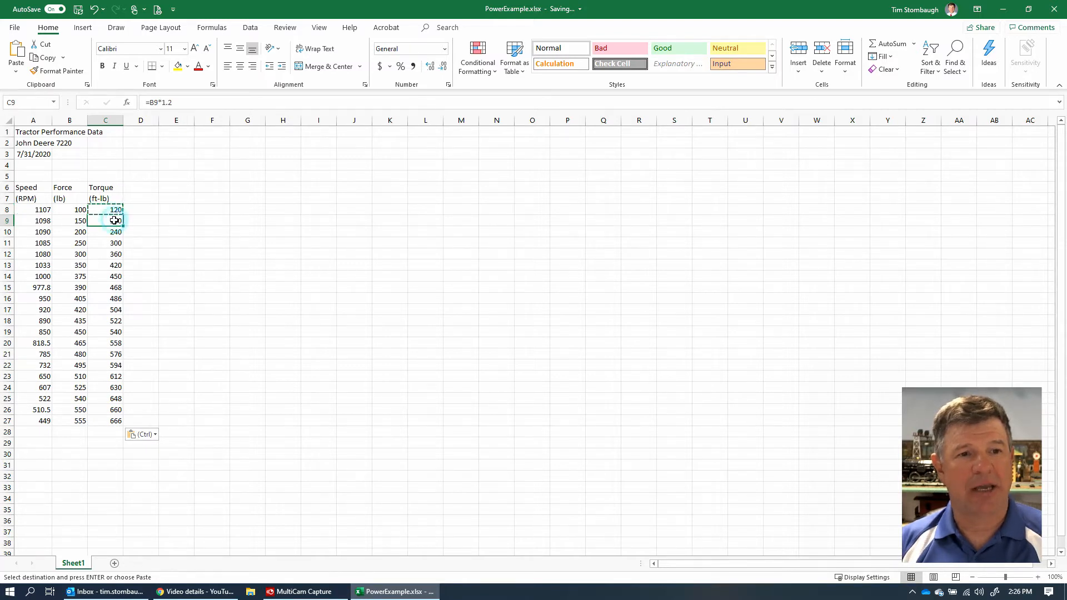
left_click(113, 310)
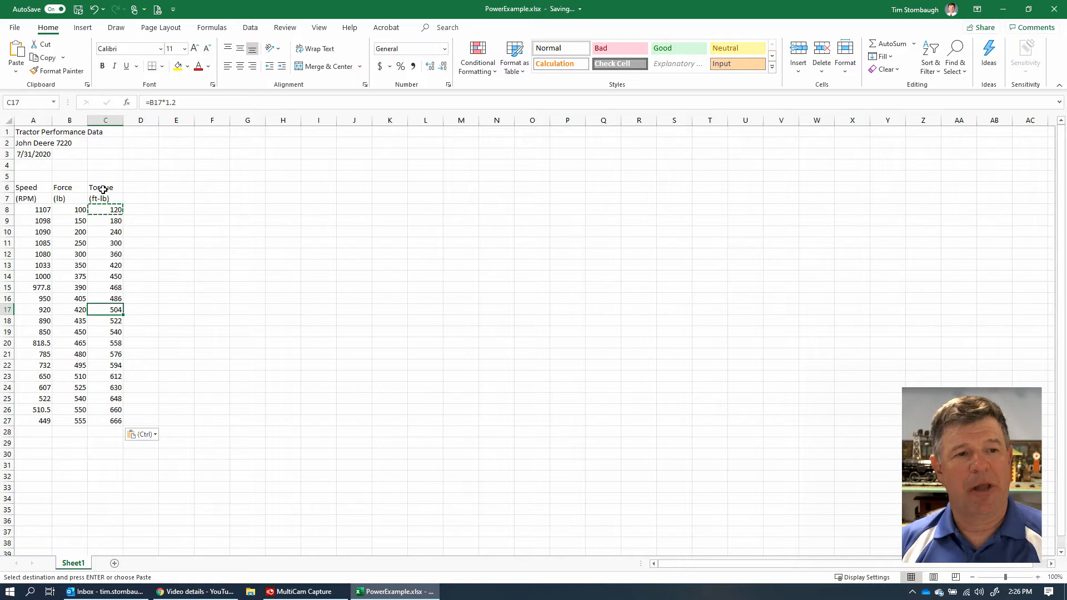
- Label column D with the heading Power in D6 and the unit (hp) in D7
left_click(146, 189)
key("Escape")
type("Power")
key("Return")
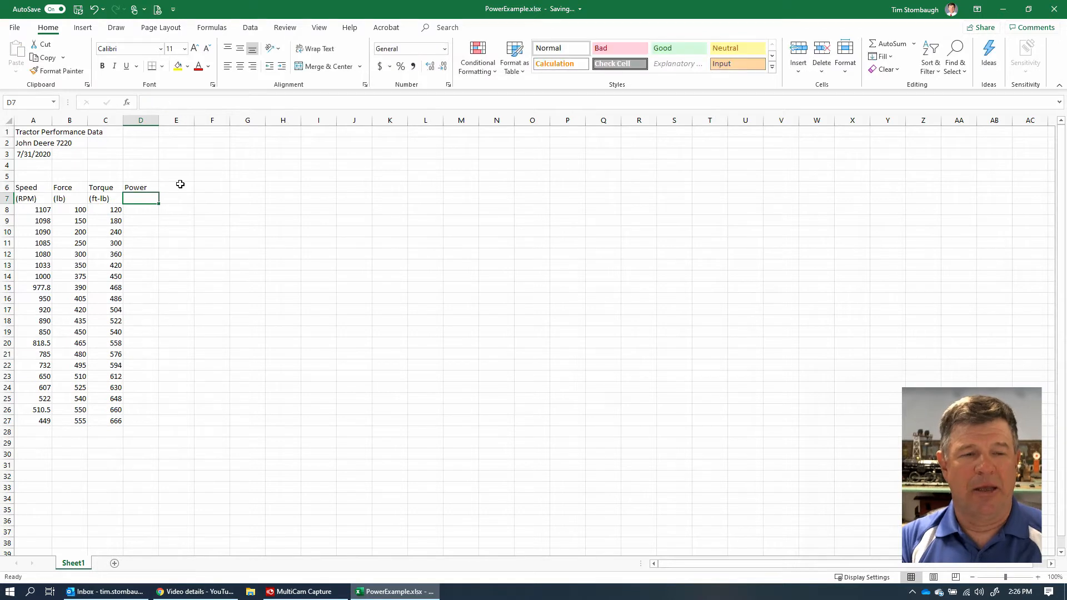
type("(hp")
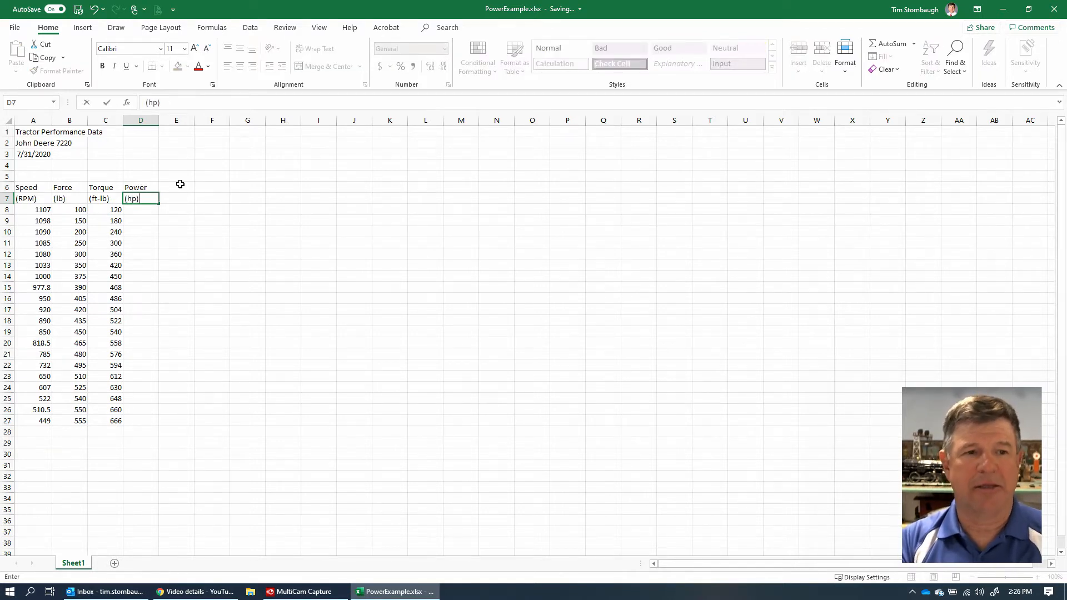
key("Return")
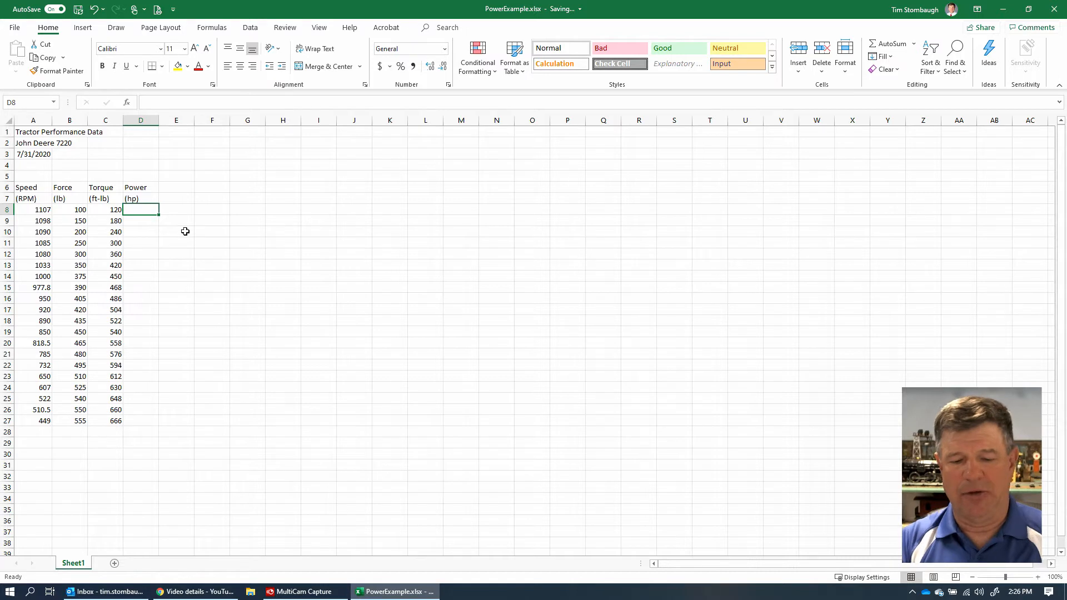
- Multiply torque by speed for the first data row by entering =C8*A8 in D8
type("=")
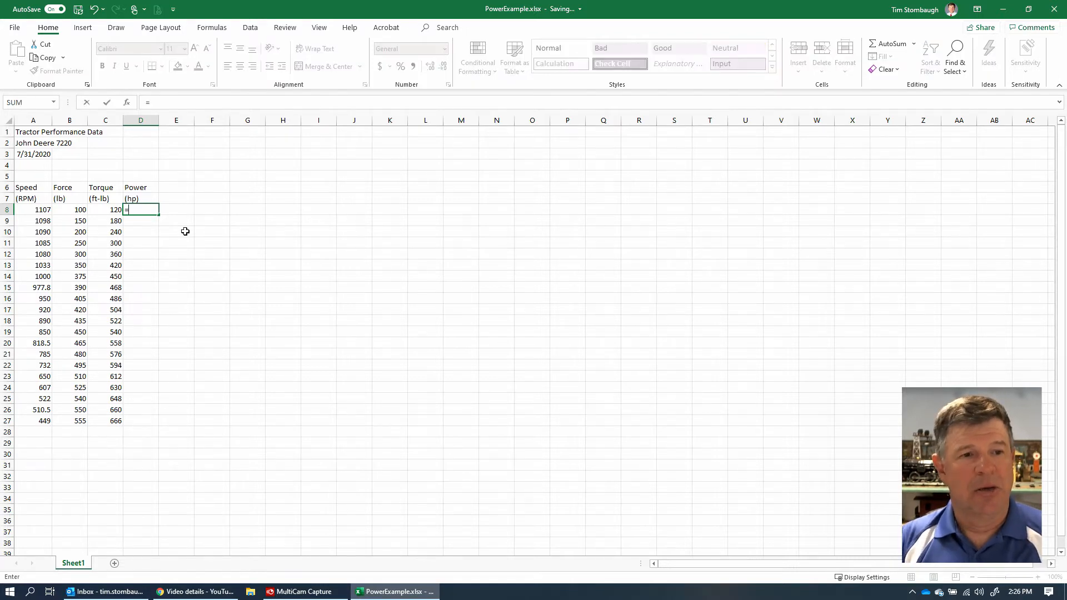
key("Left")
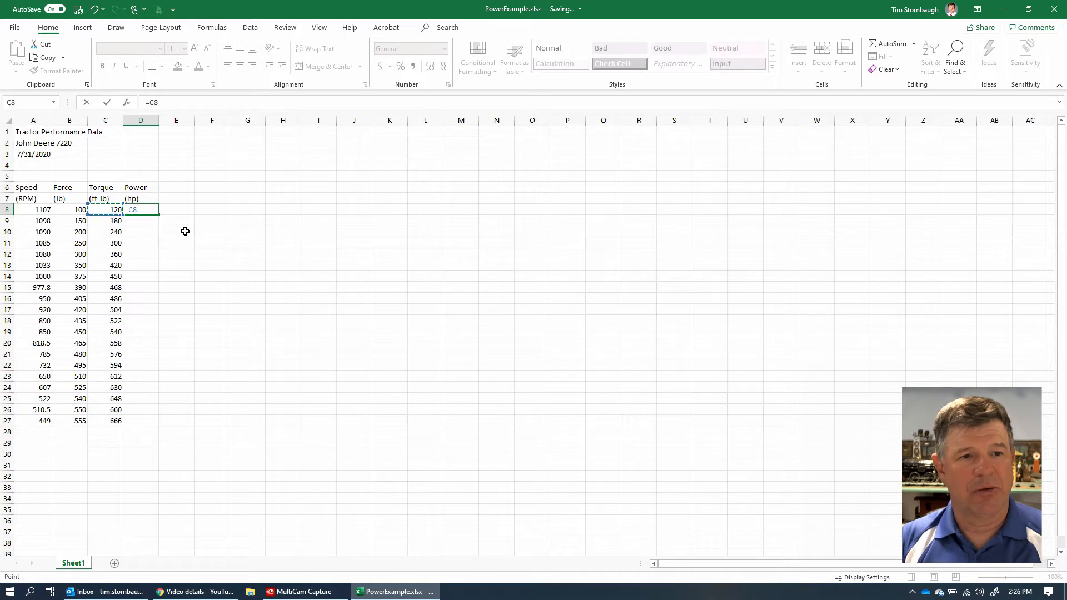
type("*")
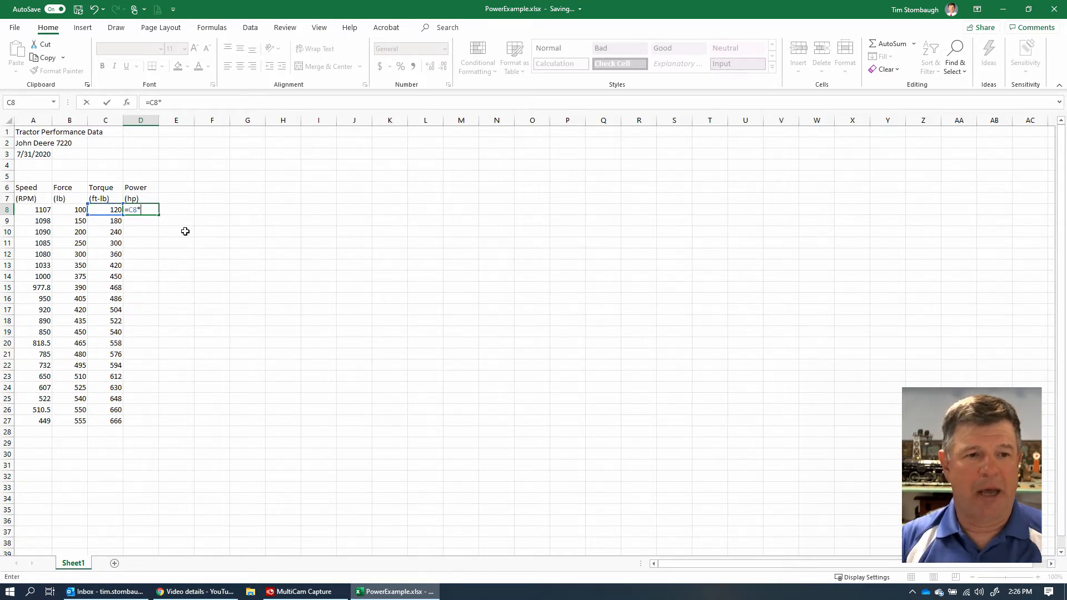
key("Left")
key("Left")
key("Left")
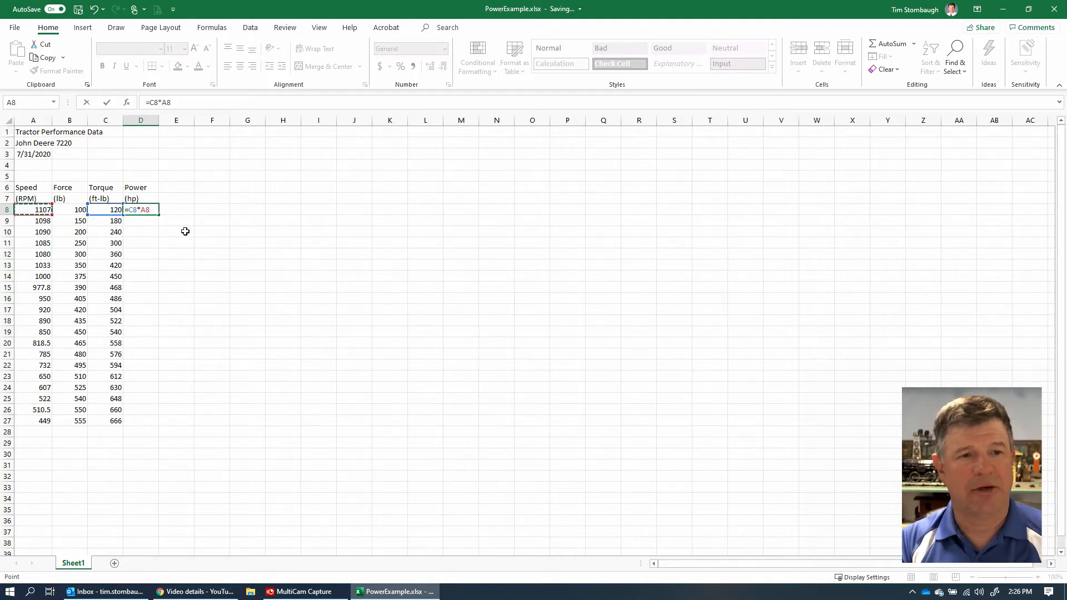
key("Return")
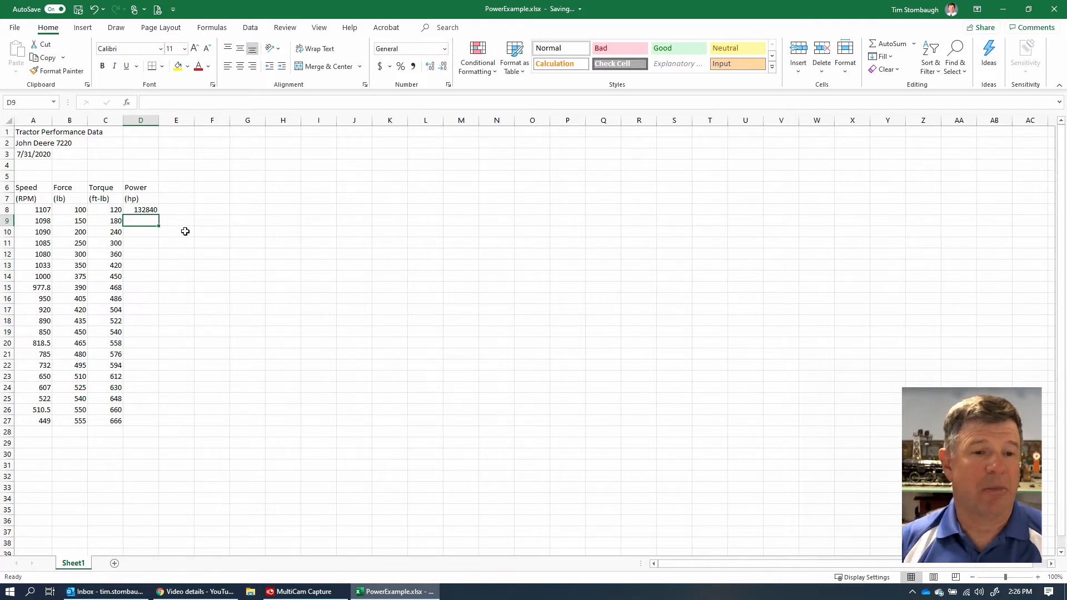
- Change the power formula in D8 to =C8*A8/5252 and fill it down through D27
left_click(141, 210)
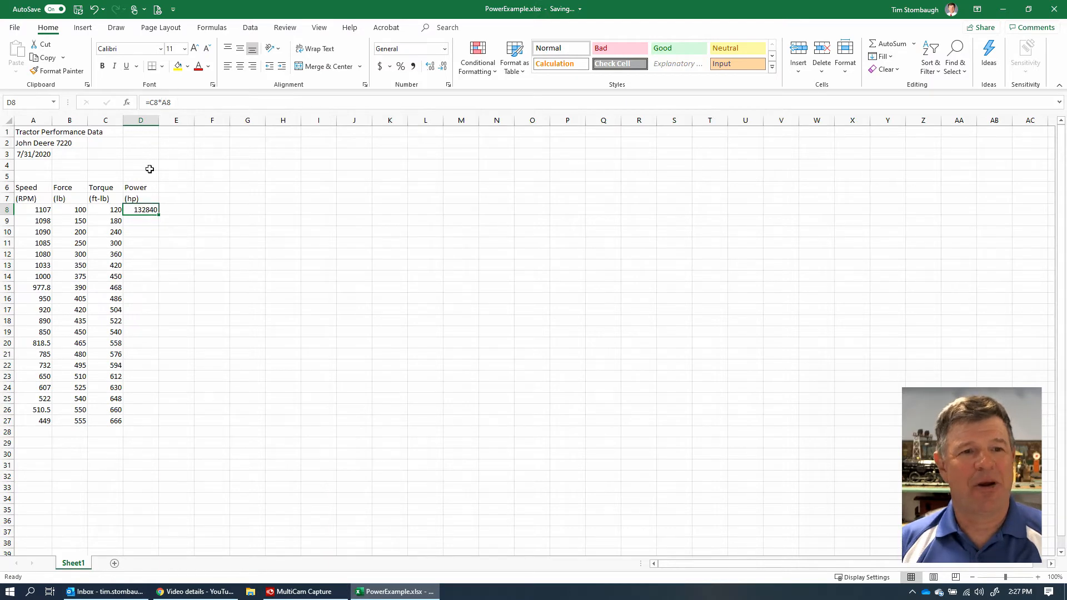
left_click(172, 102)
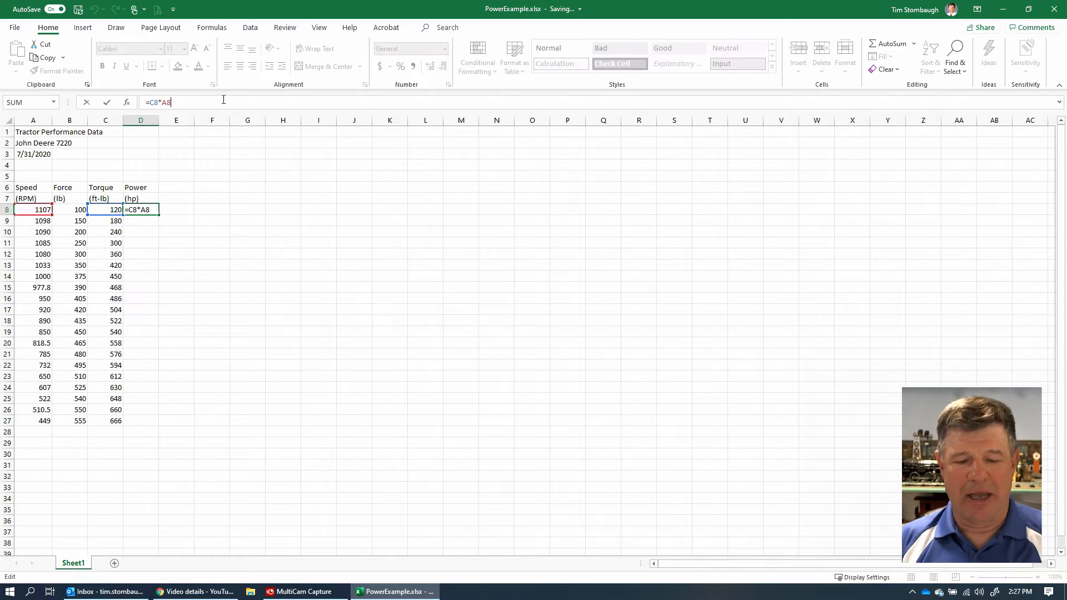
type("/")
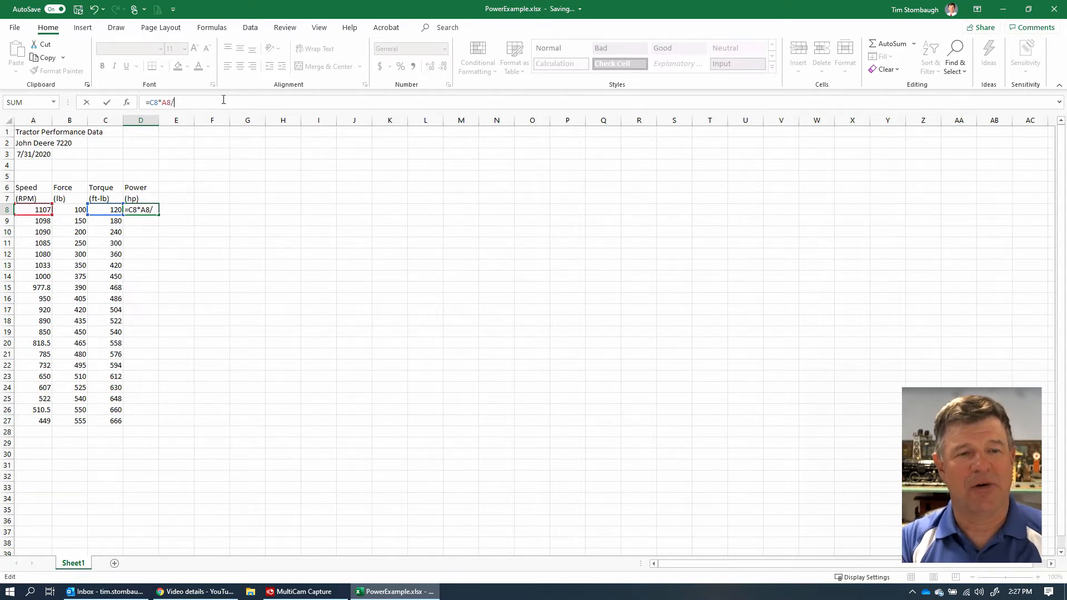
type("5252")
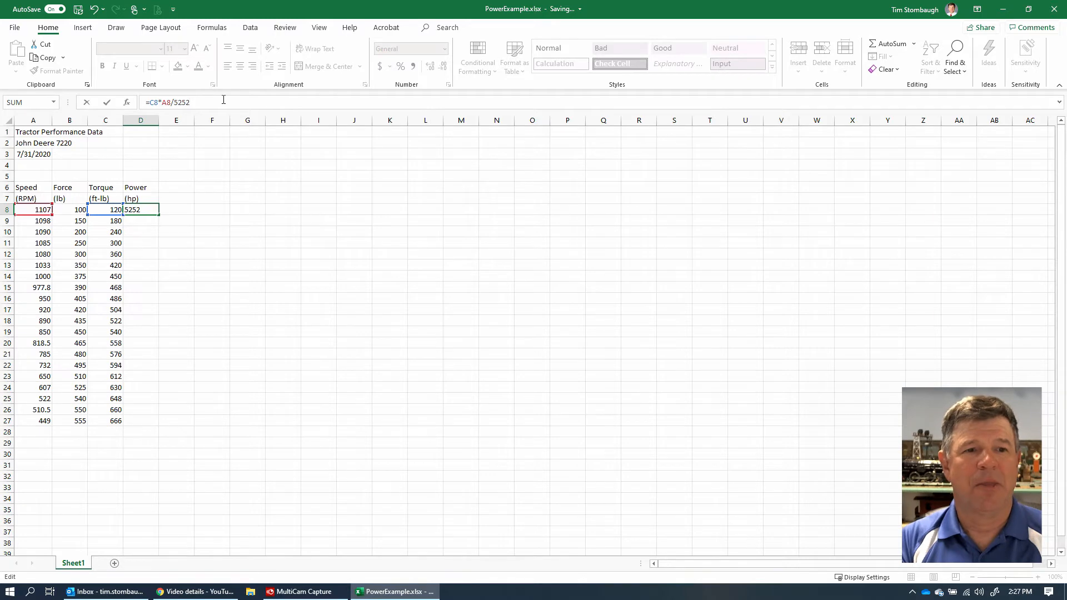
key("Return")
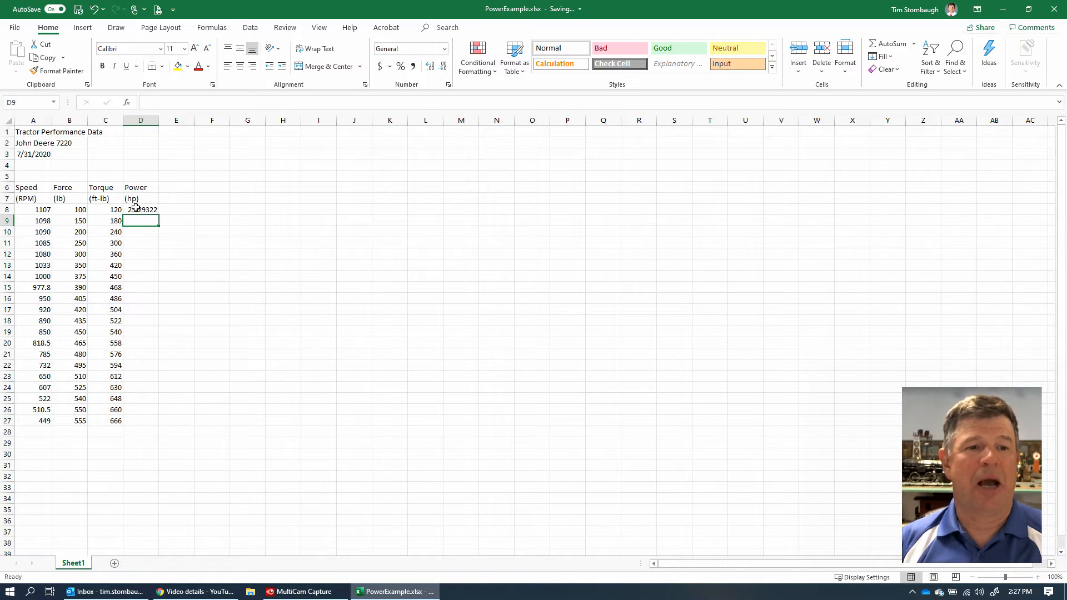
left_click(135, 210)
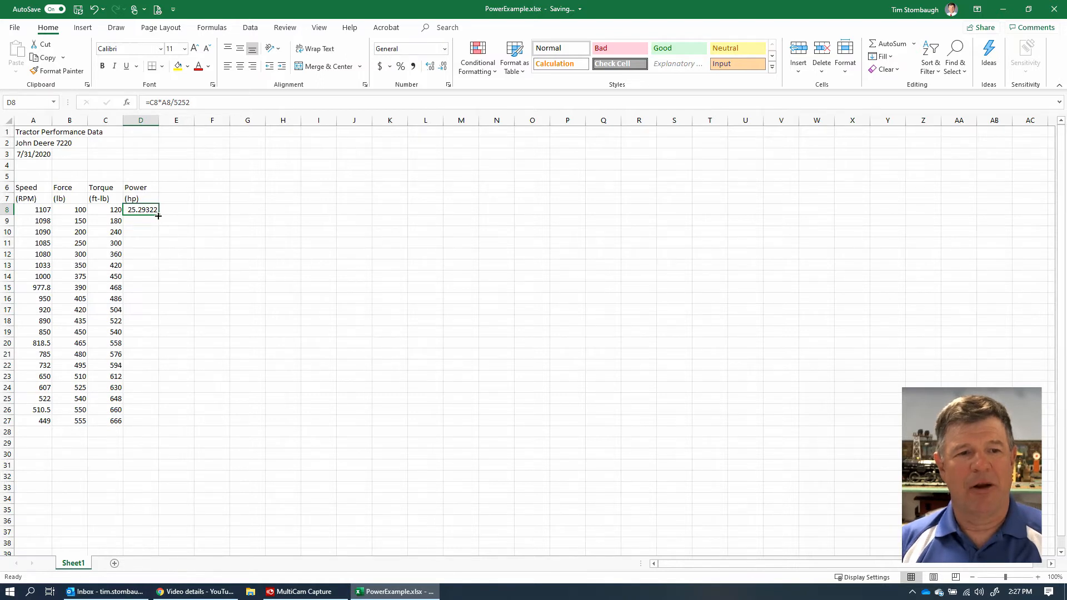
left_click_drag(158, 215, 157, 426)
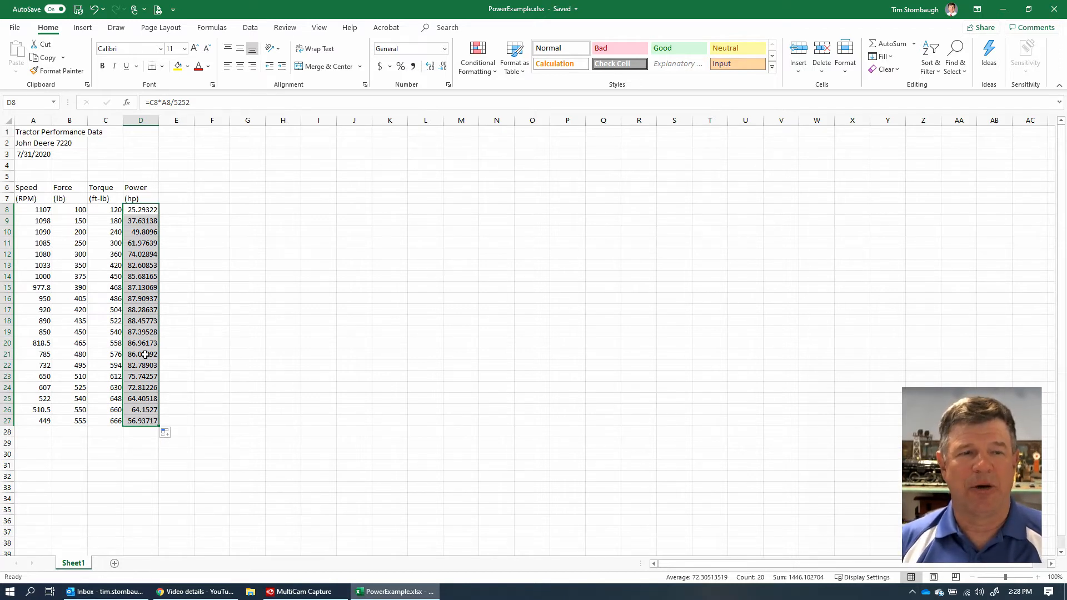
- Look through the available line chart and scatter chart types
left_click(85, 30)
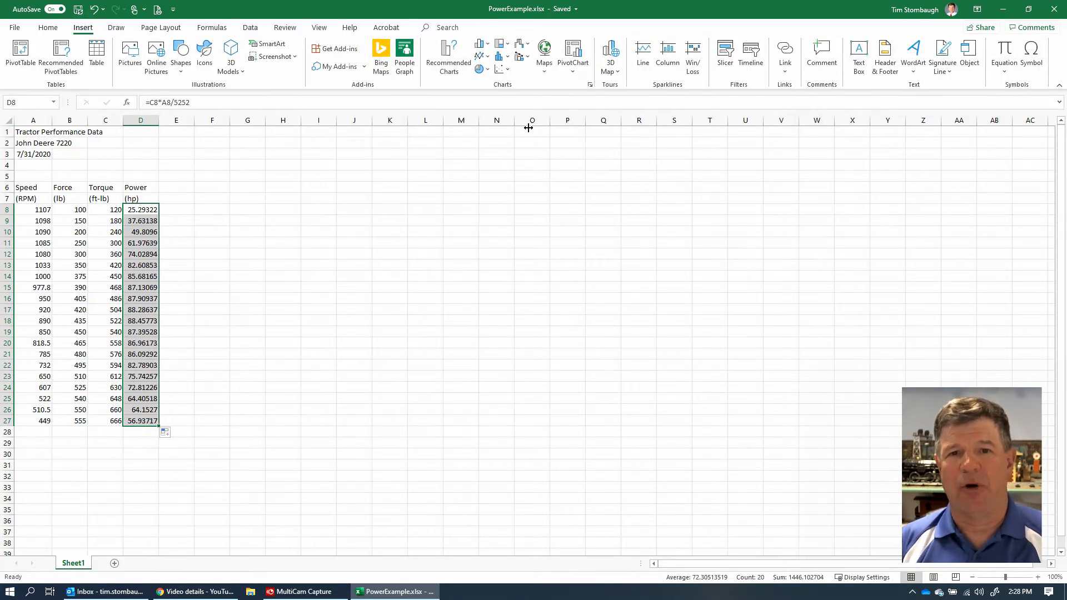
left_click(489, 59)
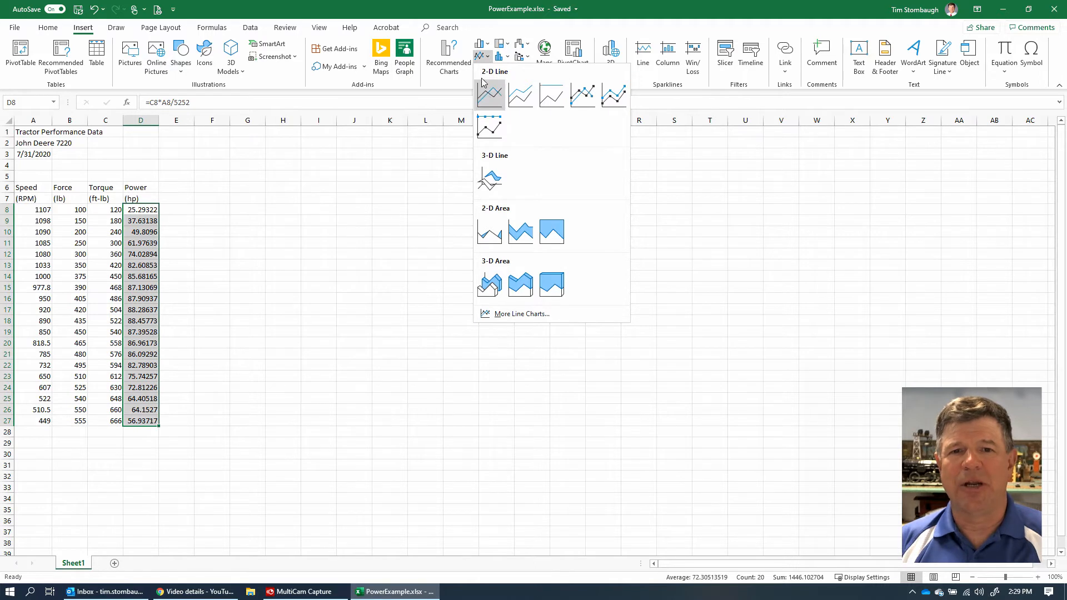
left_click(492, 29)
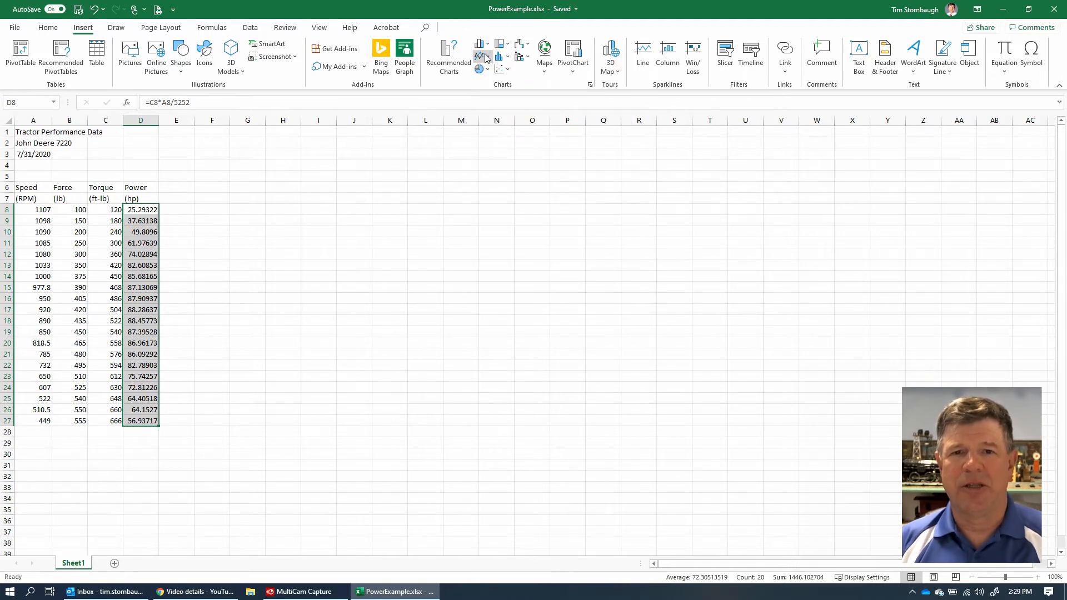
left_click(613, 9)
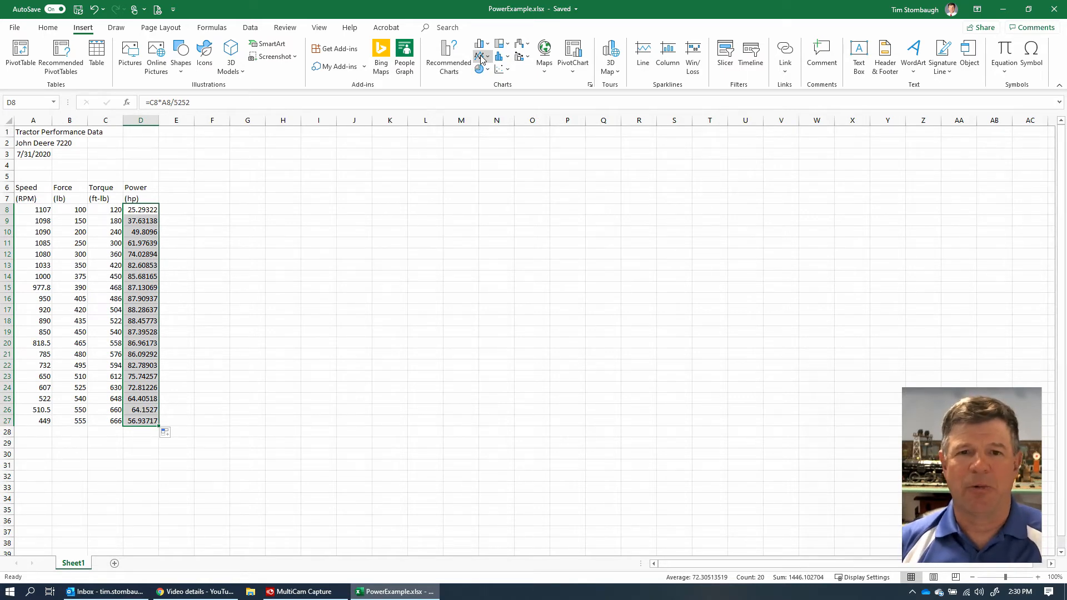
left_click(507, 71)
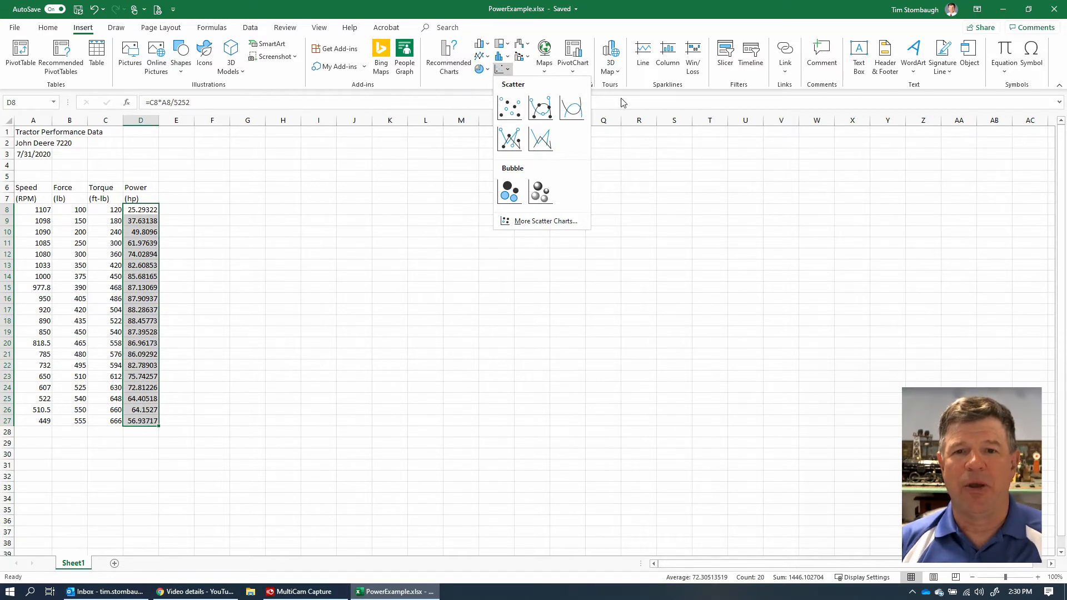
left_click(650, 6)
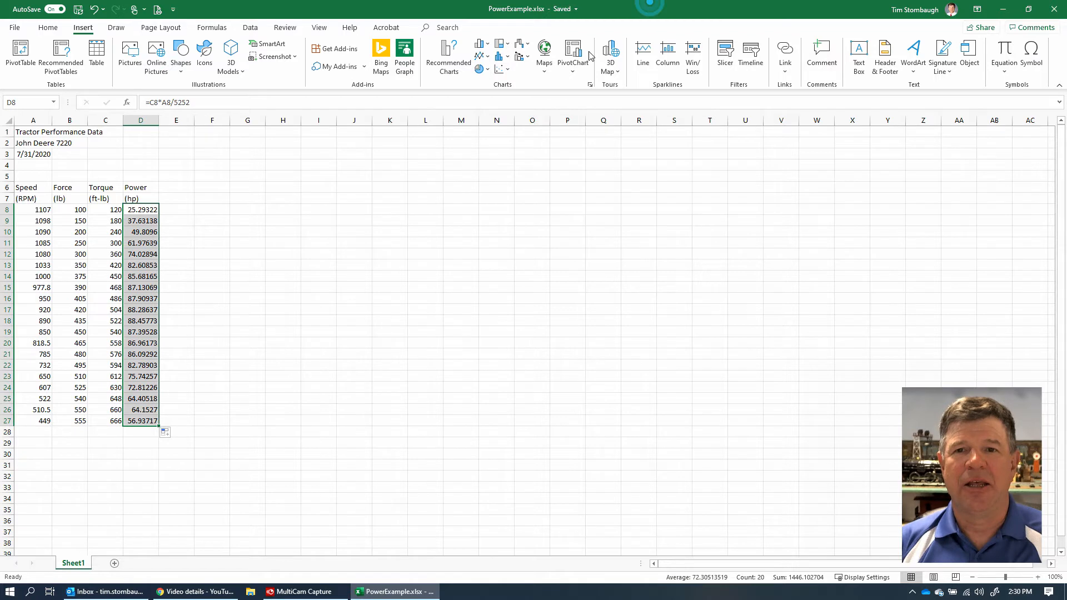
left_click(37, 212)
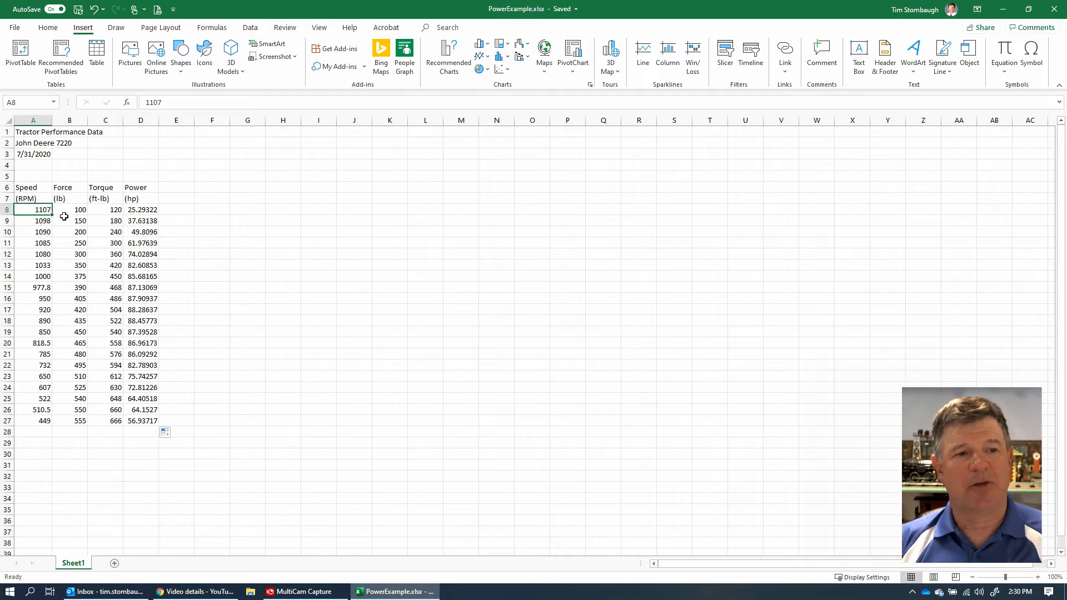
left_click(108, 209, "shift")
left_click(32, 210)
left_click(26, 189)
left_click(95, 188)
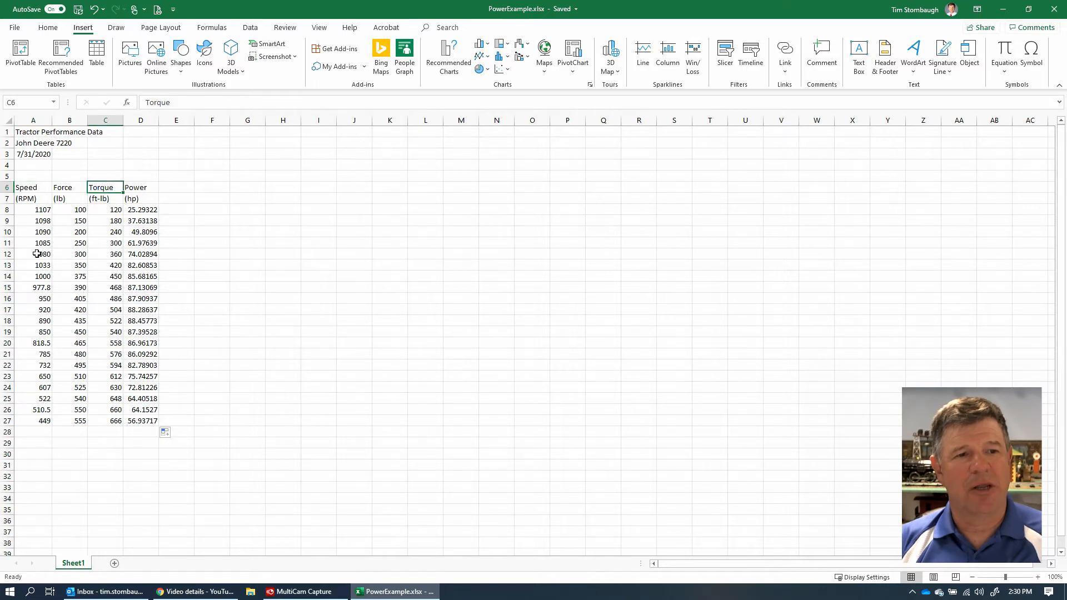
left_click_drag(35, 209, 111, 415)
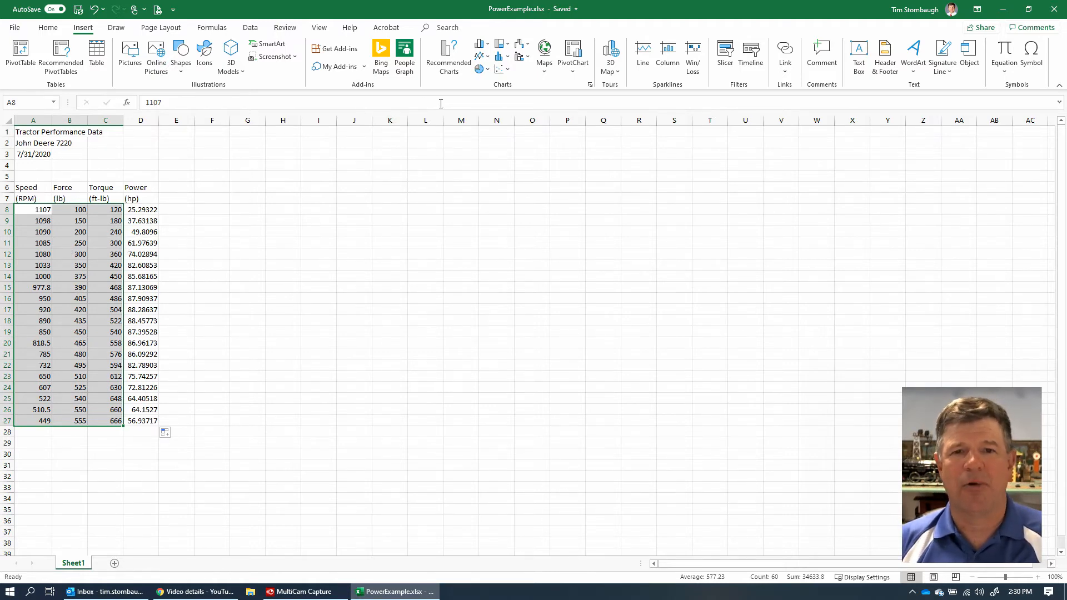
left_click(212, 197)
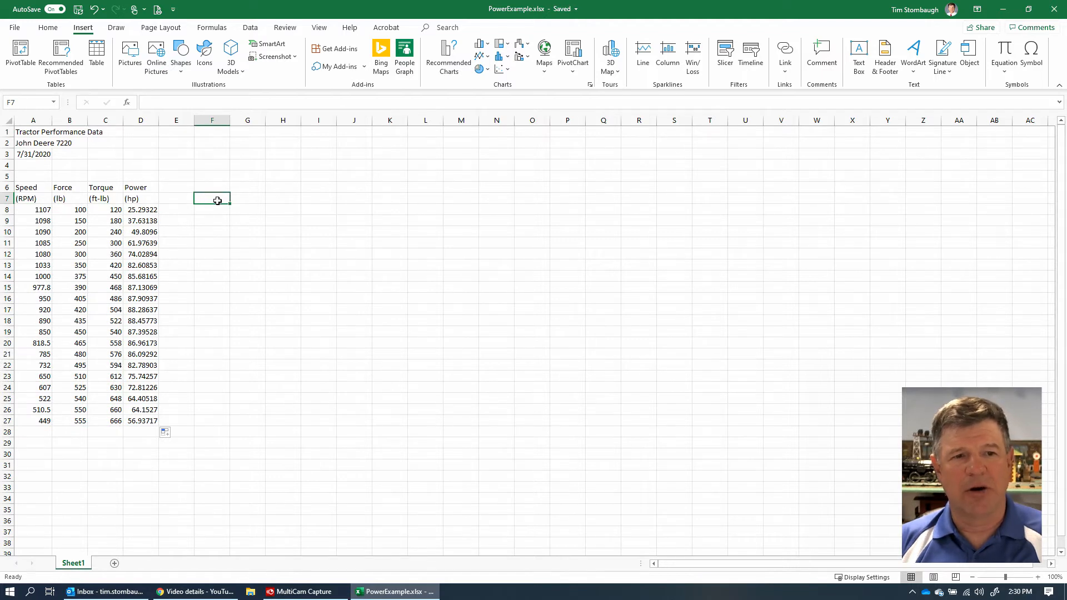
- Insert a markers-only scatter chart of the speed, force and torque data in A8:C27
left_click_drag(34, 208, 111, 426)
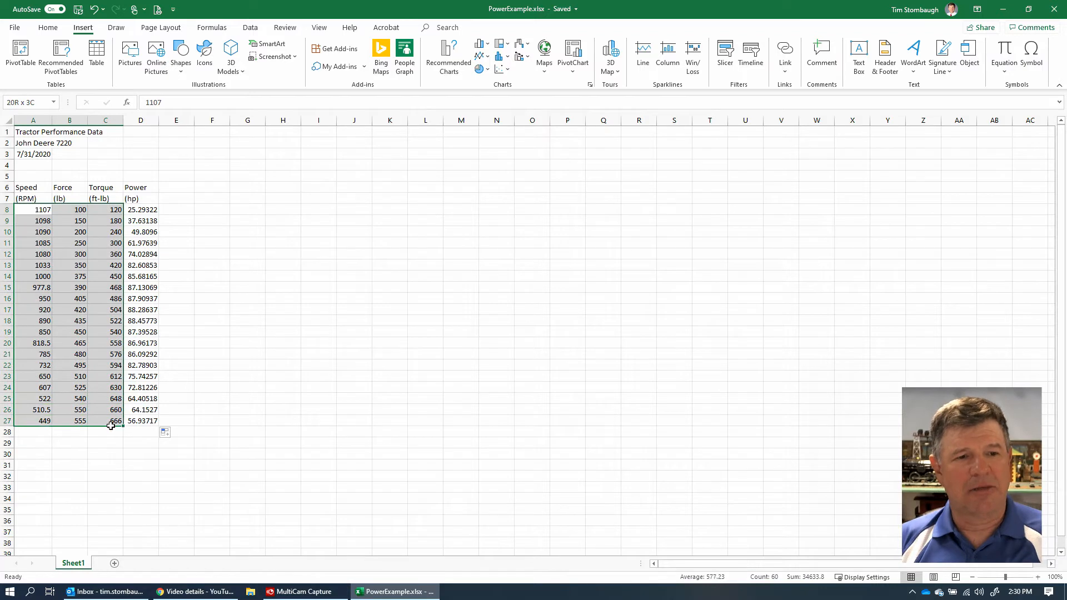
left_click(500, 71)
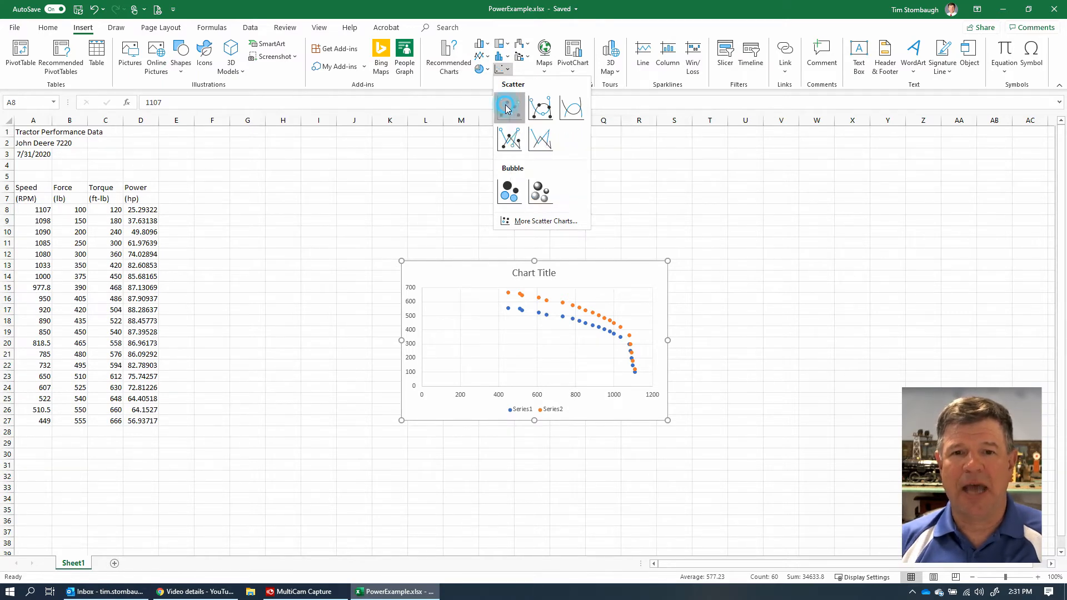
left_click(507, 108)
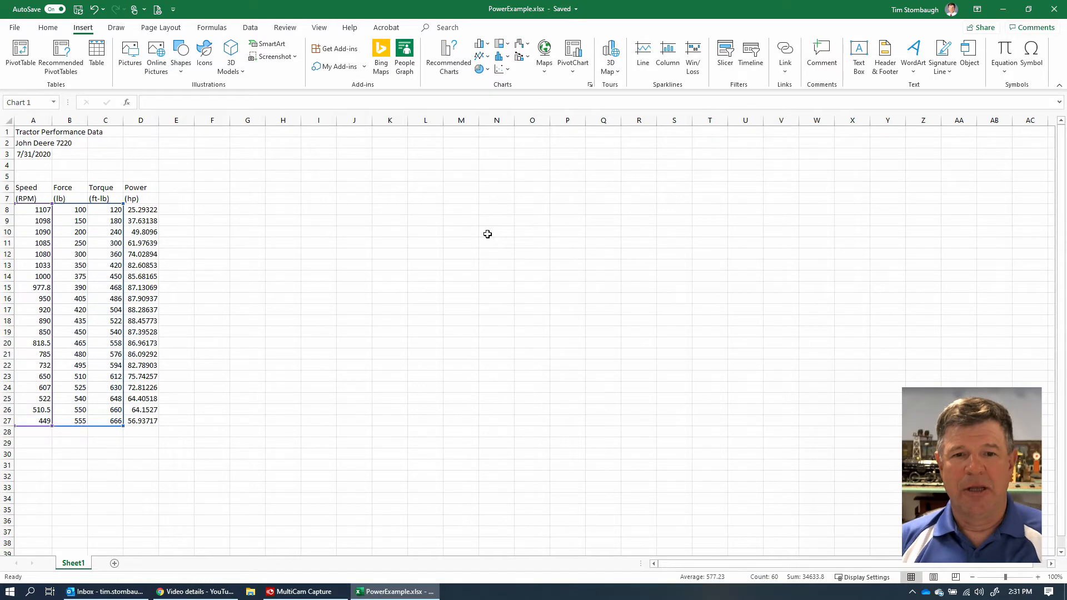
- Move and enlarge the scatter chart to span about rows 7 to 34 beside the data, and delete its force series
left_click_drag(508, 261, 460, 181)
left_click_drag(622, 358, 826, 510)
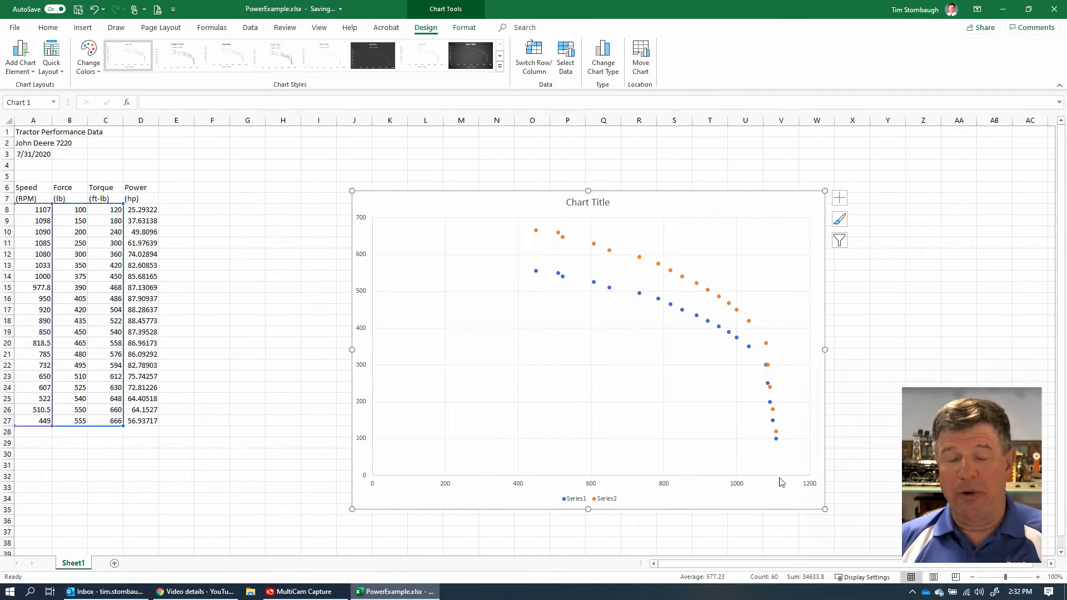
left_click(658, 300)
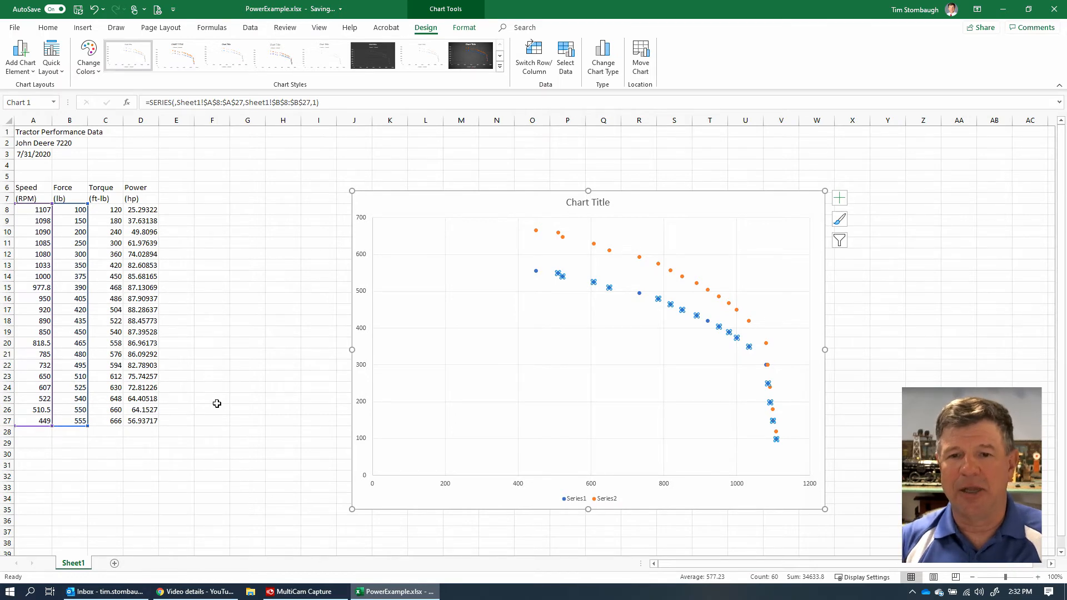
key("Delete")
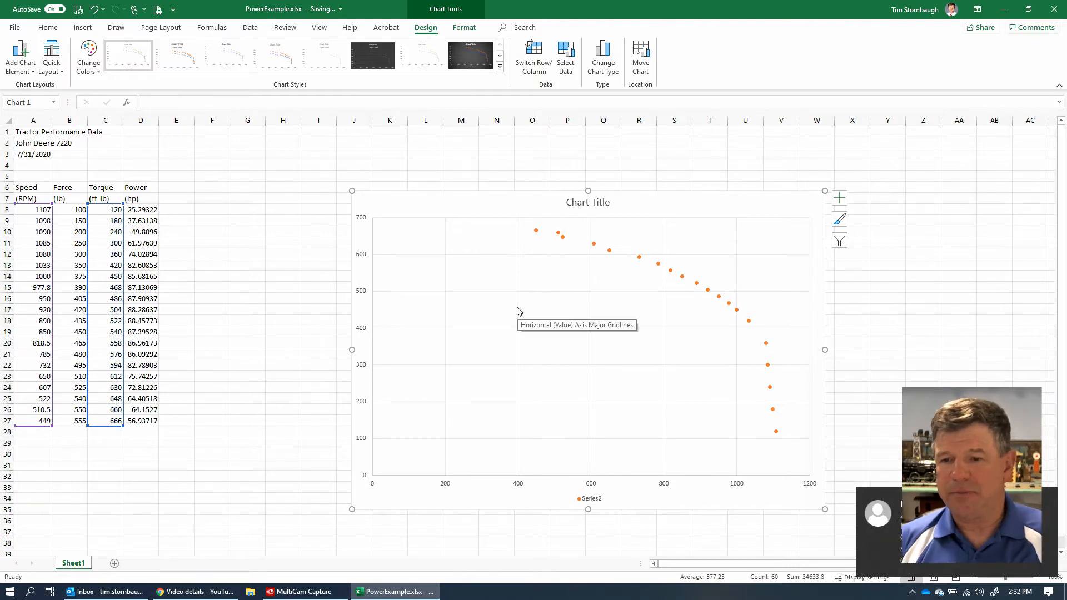
- Replace the chart's title with Torque Curve
left_click(590, 205)
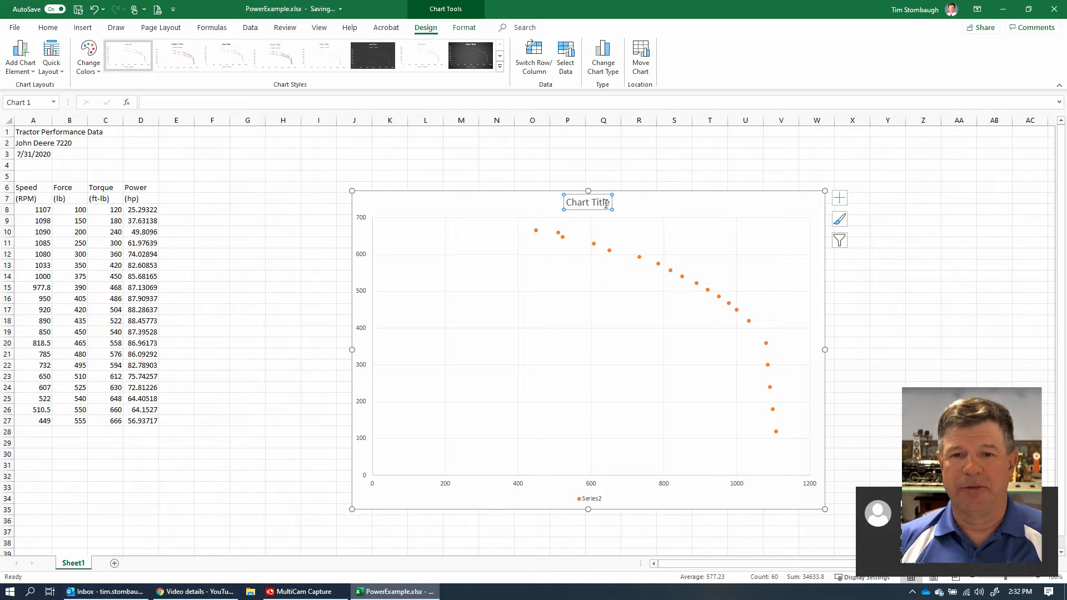
left_click_drag(607, 204, 544, 209)
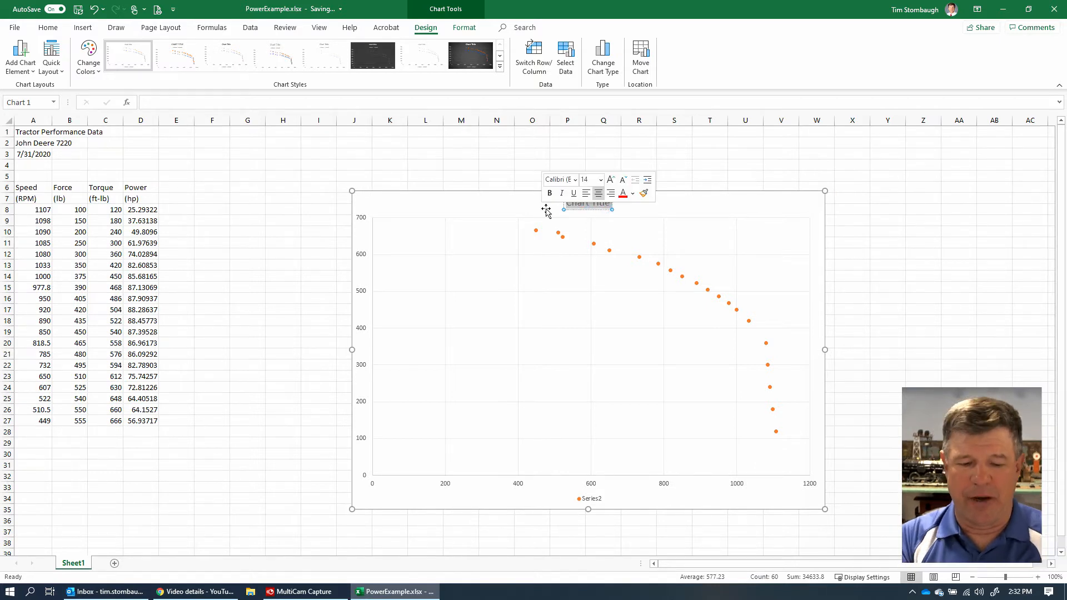
type("Toe")
key("BackSpace")
type("rque")
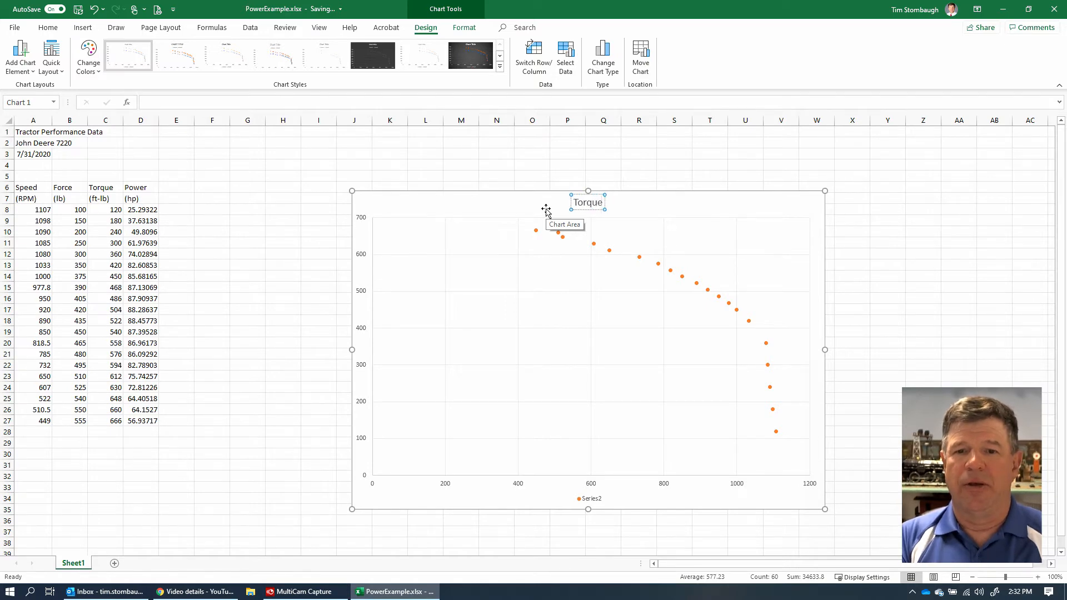
type(" Curve")
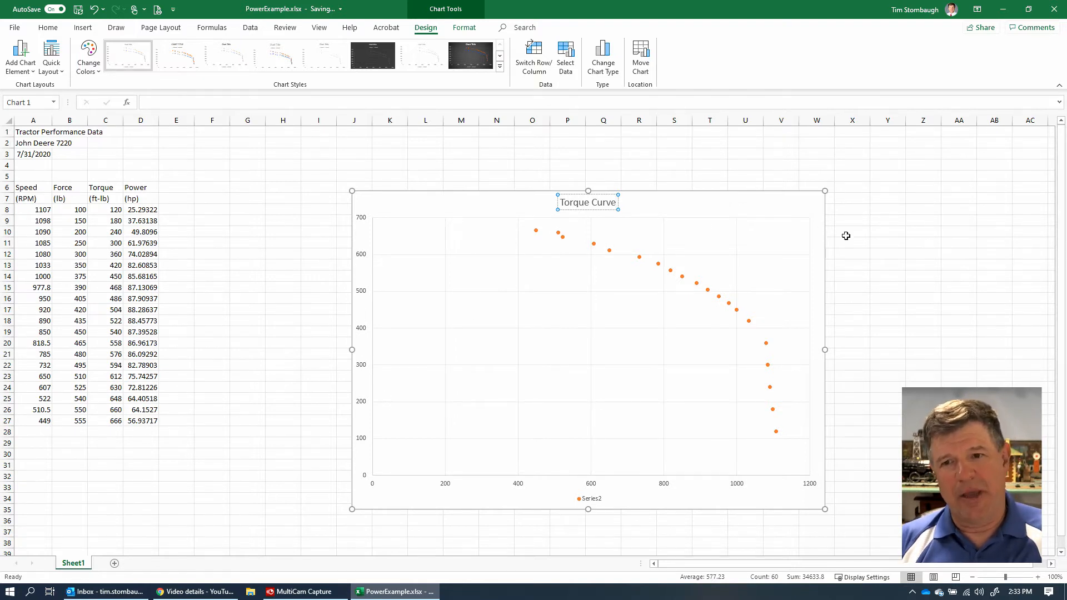
left_click_drag(847, 238, 847, 234)
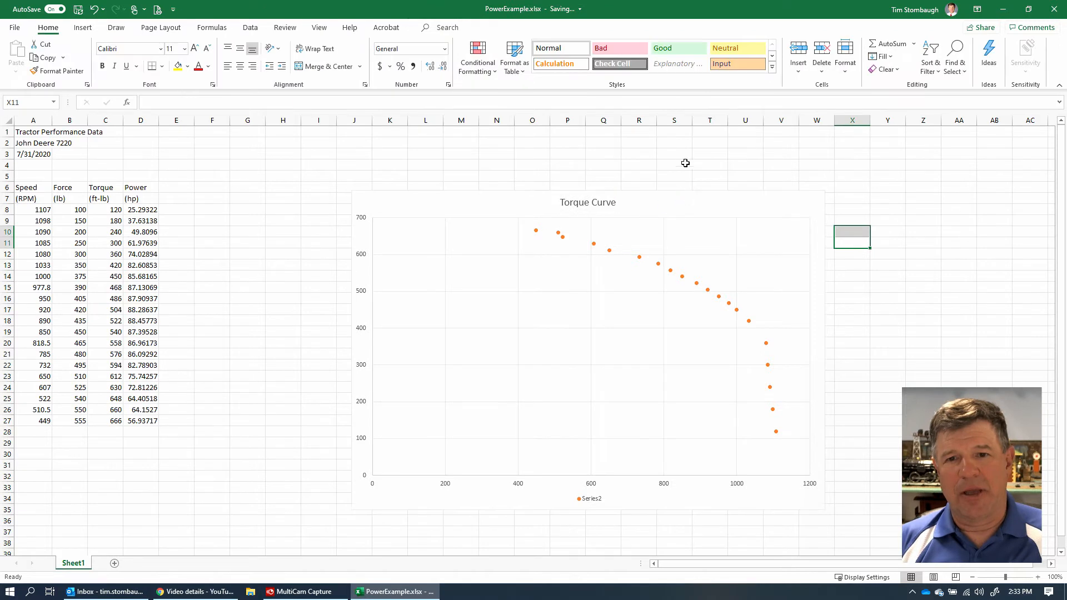
- Add axis titles to the torque chart and remove its legend
left_click(698, 206)
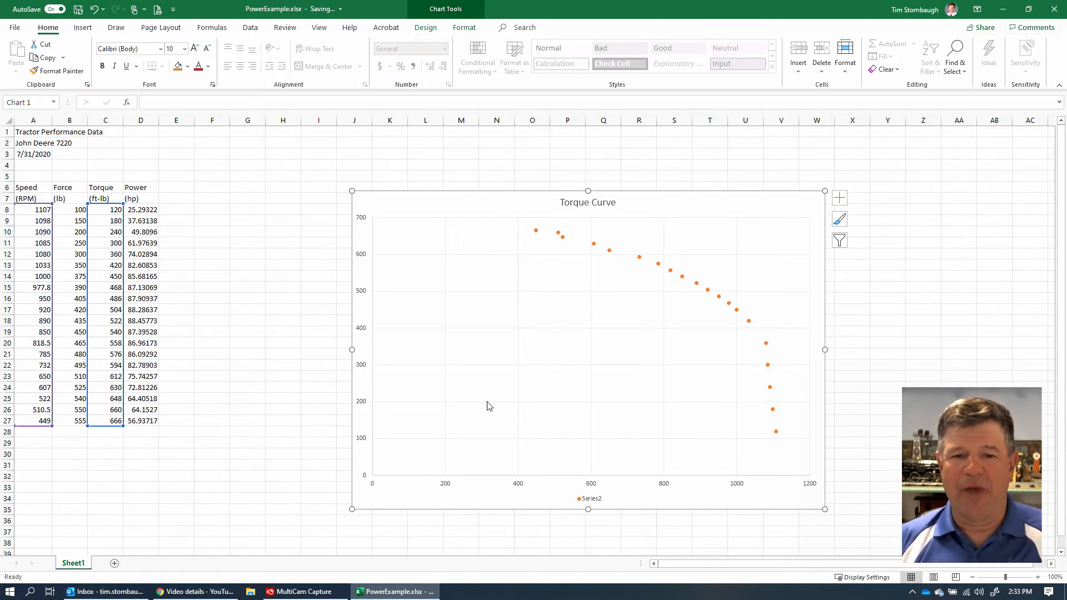
left_click(840, 206)
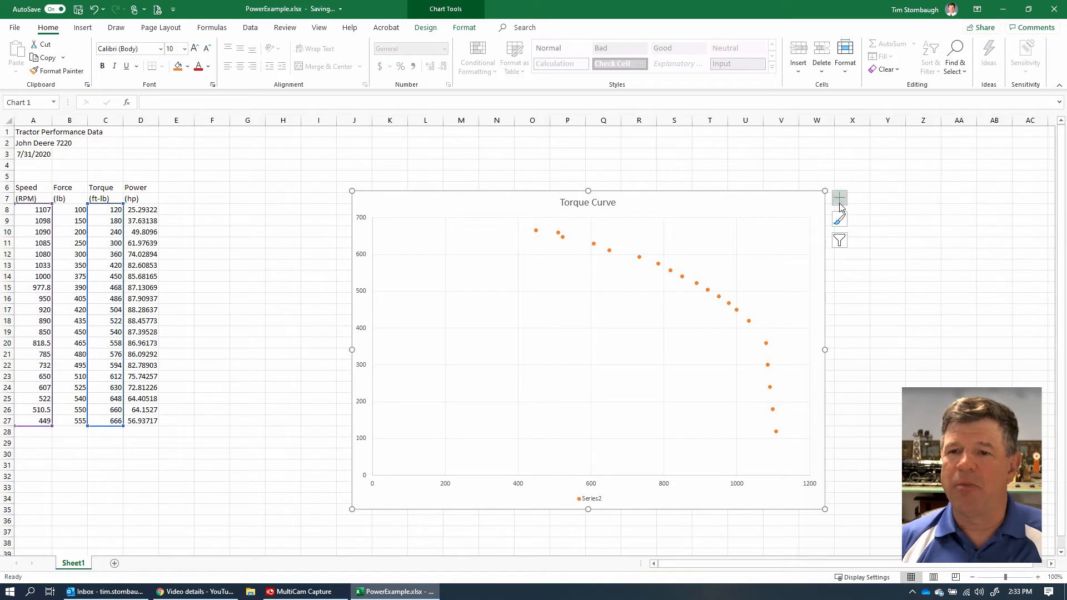
left_click(841, 203)
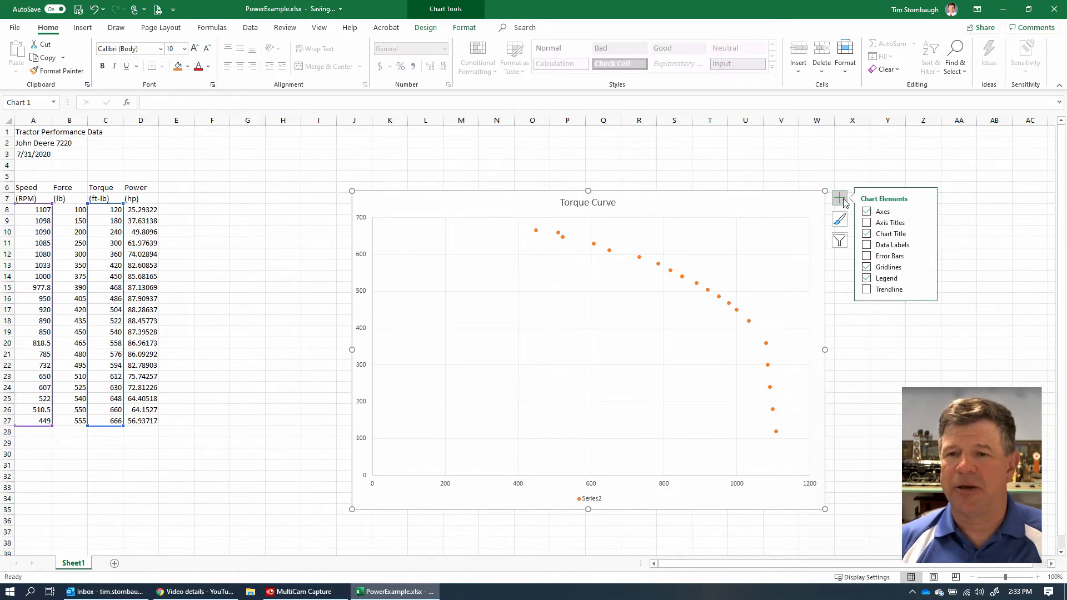
left_click(867, 223)
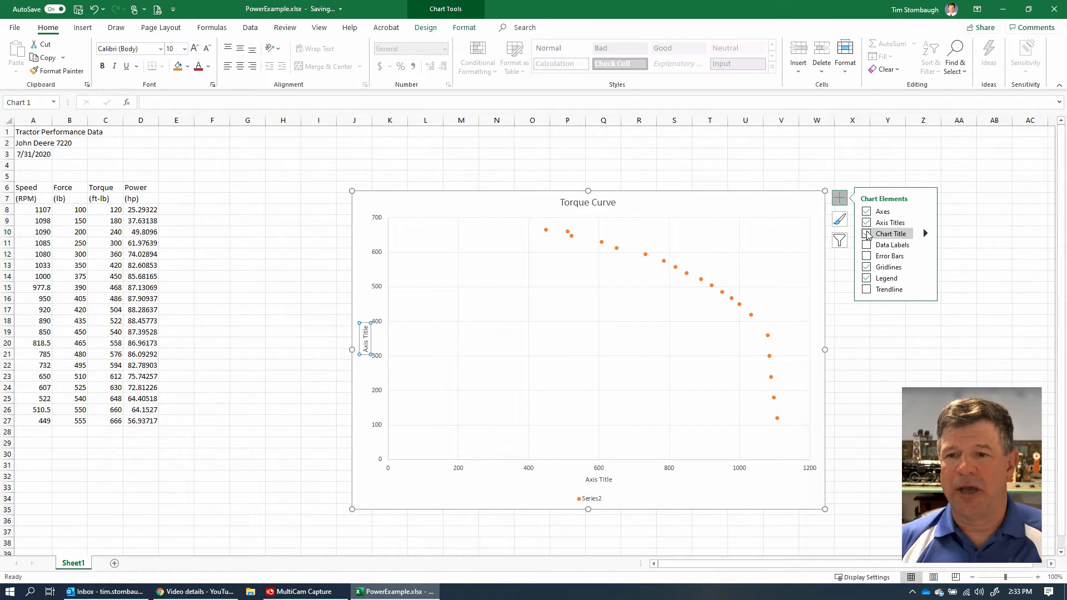
left_click(867, 279)
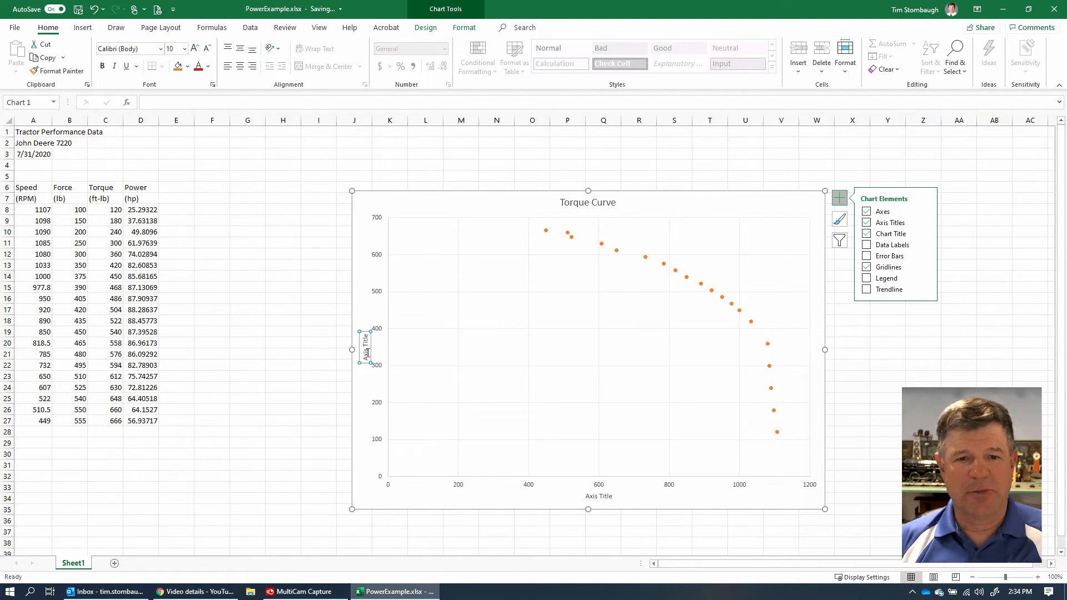
- Replace the chart's vertical axis title with Torque (ft-lb)
left_click(361, 360)
double_click(362, 351)
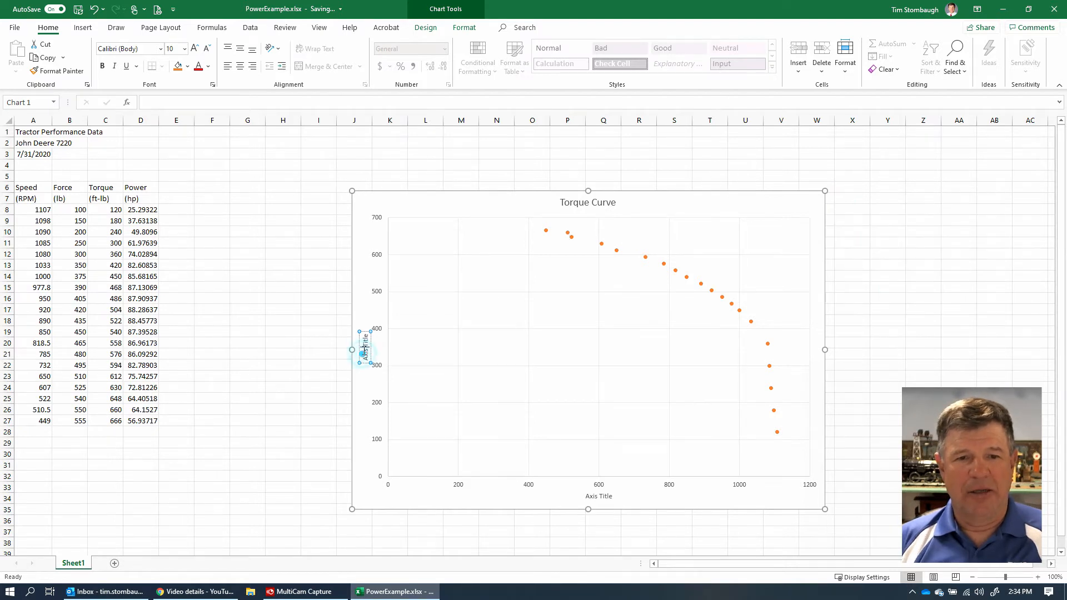
left_click(362, 348)
double_click(363, 355)
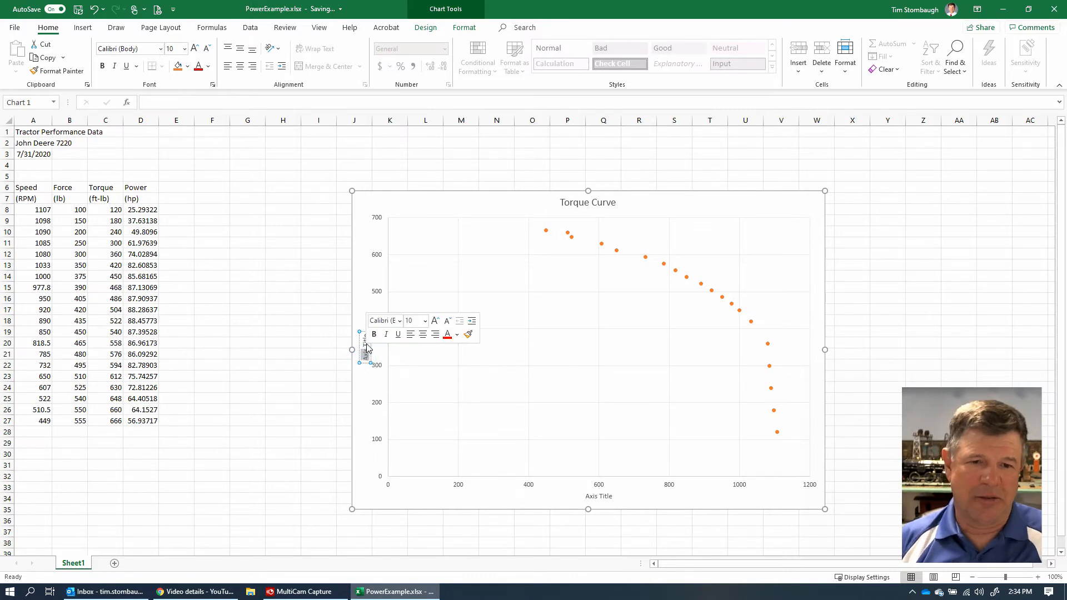
double_click(364, 345)
left_click(363, 346)
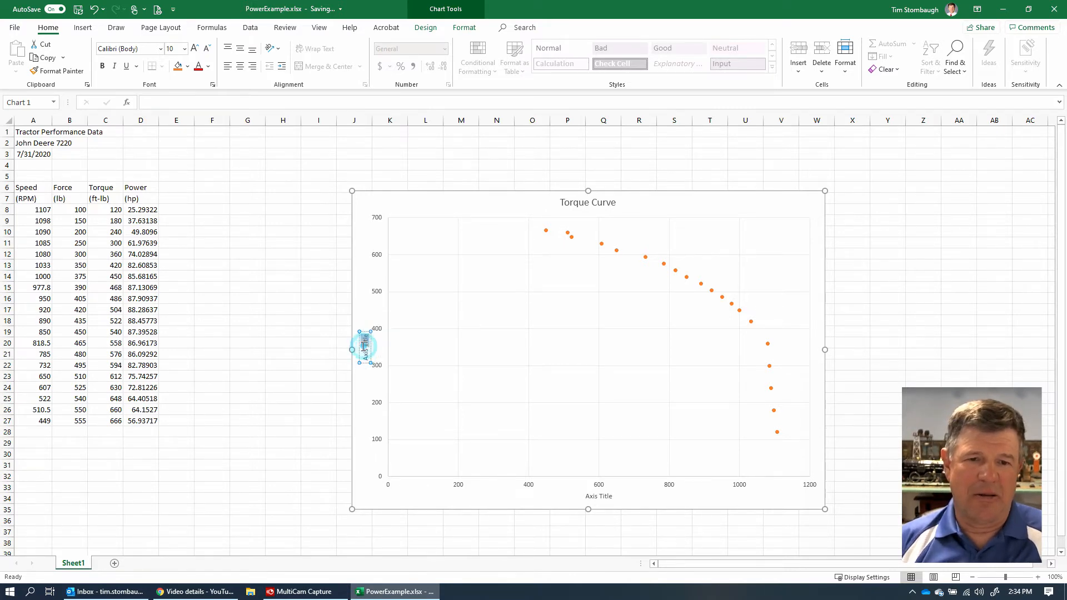
triple_click(362, 347)
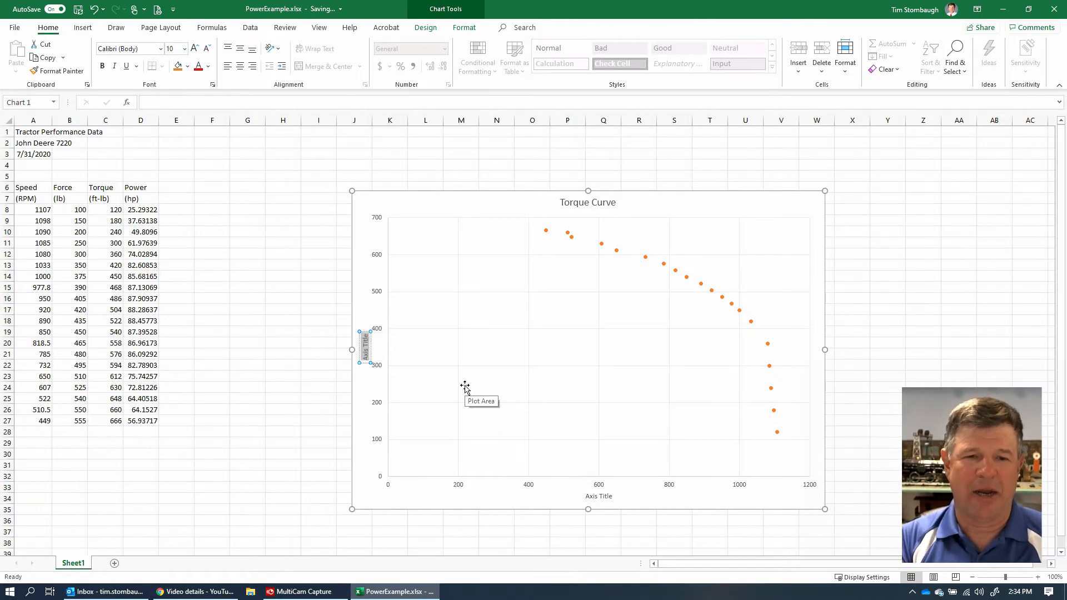
type("Torqu")
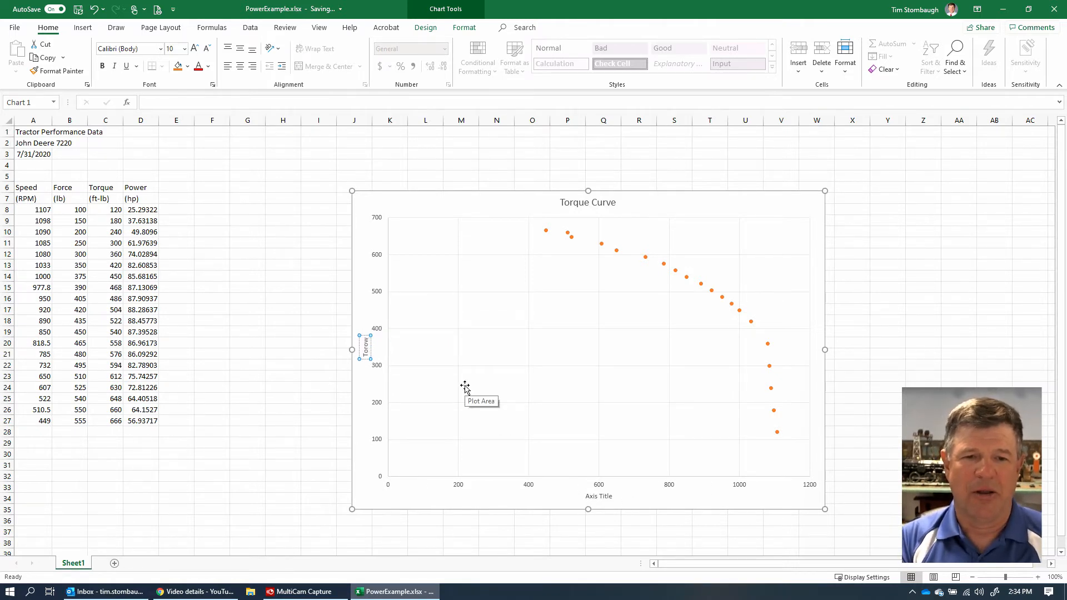
key("BackSpace")
type("ue (")
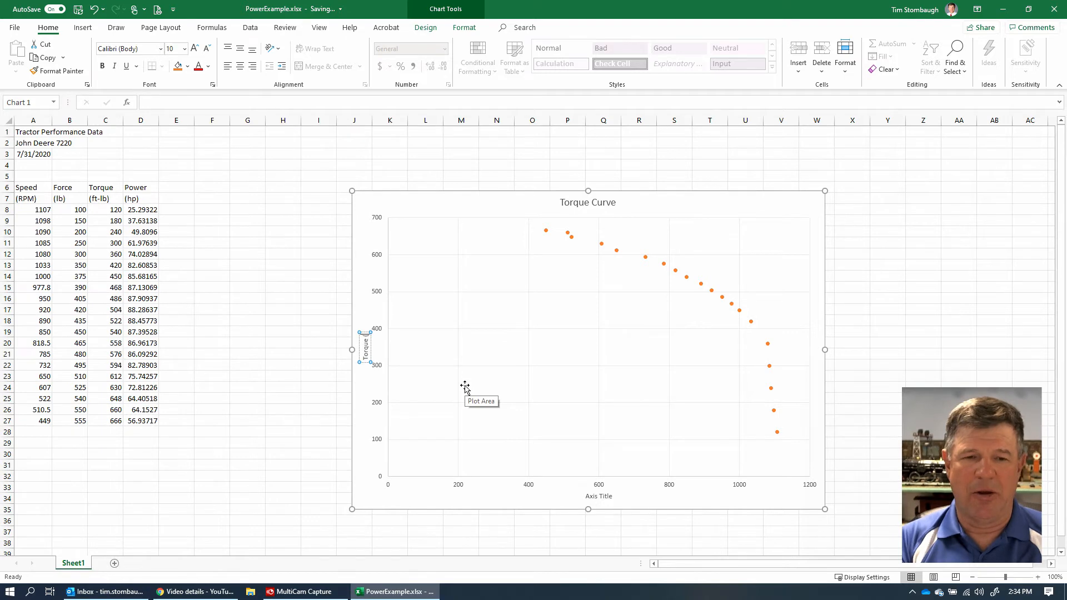
type("ft-lb)")
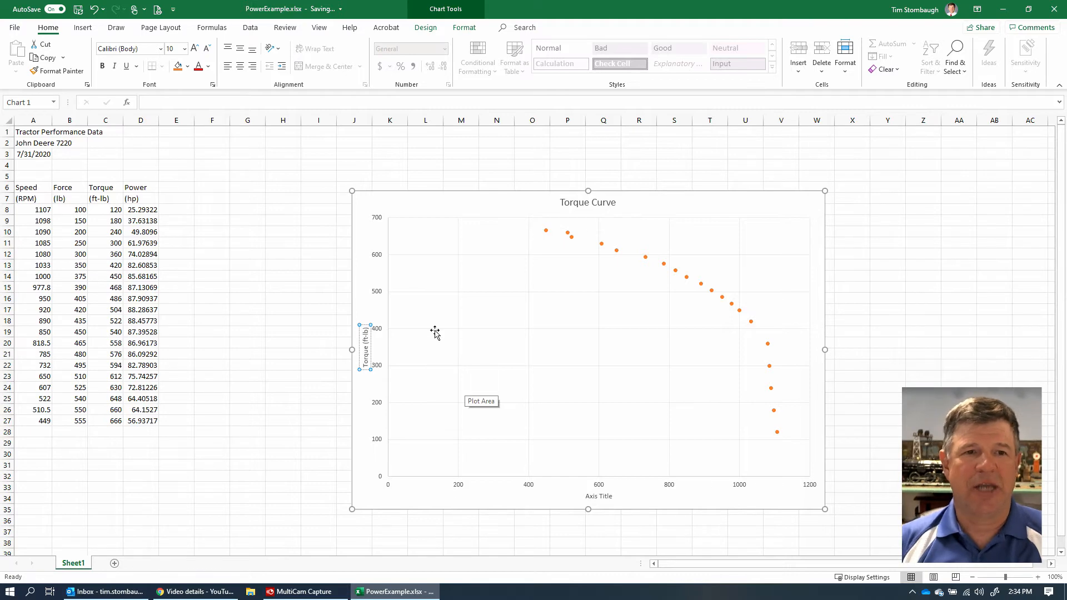
- Enlarge the vertical axis title's font to size 20
left_click(197, 50)
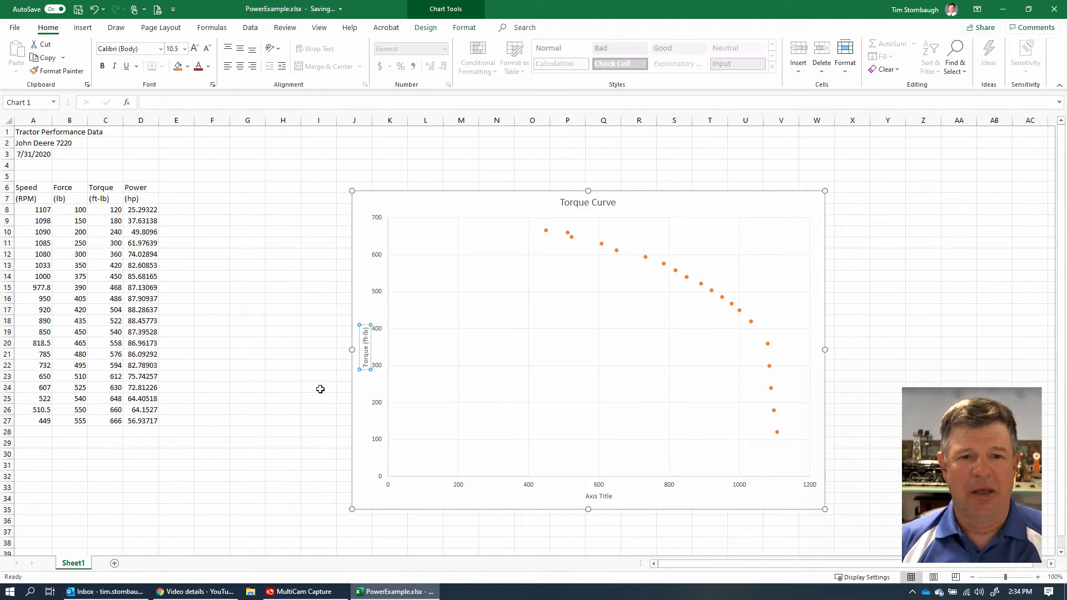
left_click(366, 367)
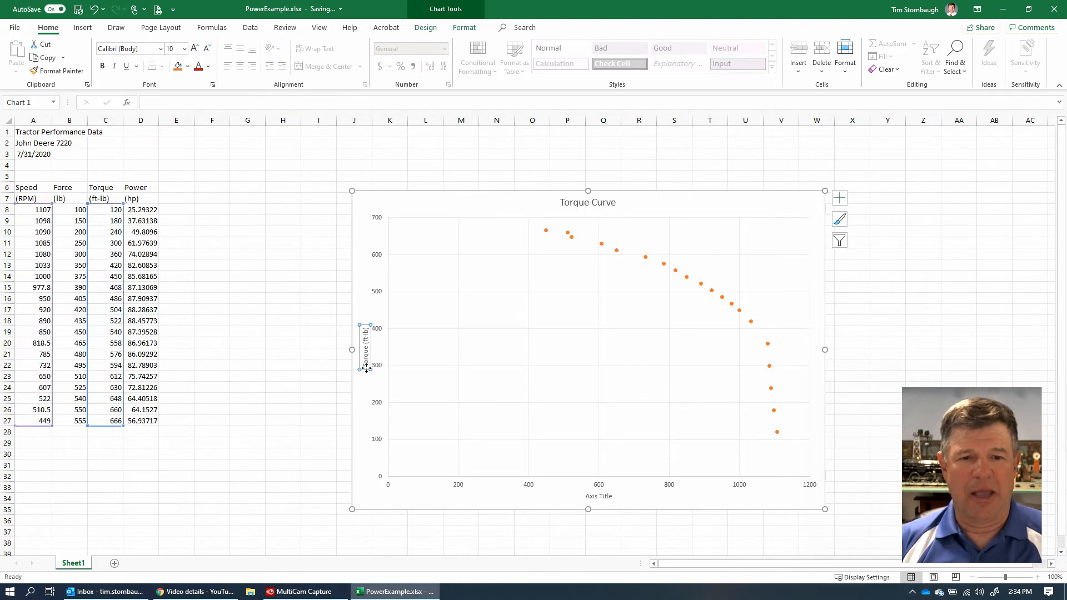
left_click(194, 49)
left_click(195, 49)
left_click(195, 49)
left_click(195, 49)
left_click(194, 49)
left_click(194, 49)
left_click(194, 48)
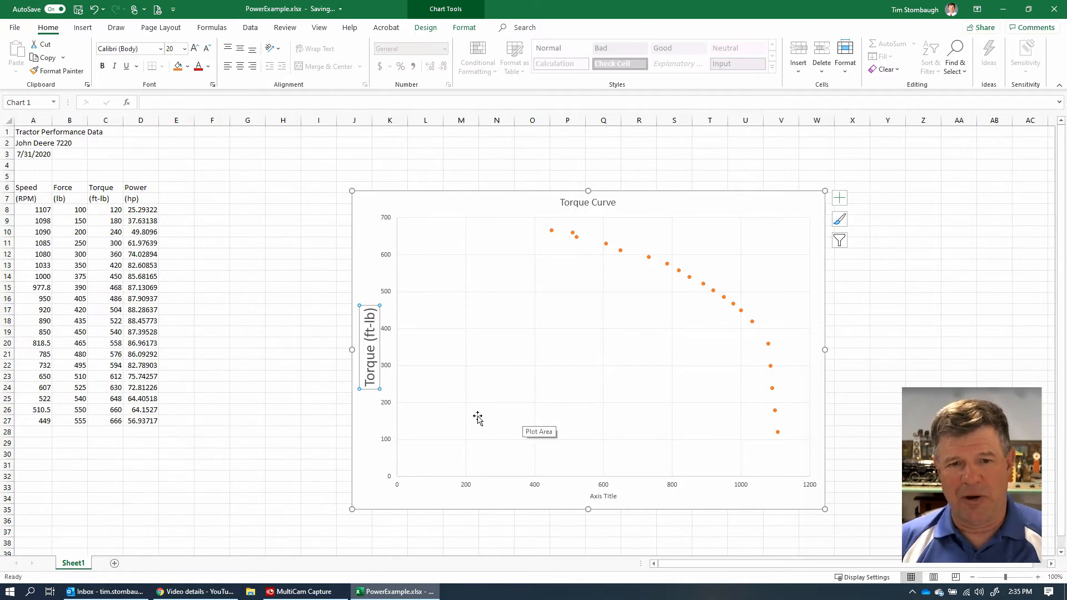
- Set the minimum bound of the chart's horizontal axis to 400
left_click(561, 482)
right_click(562, 481)
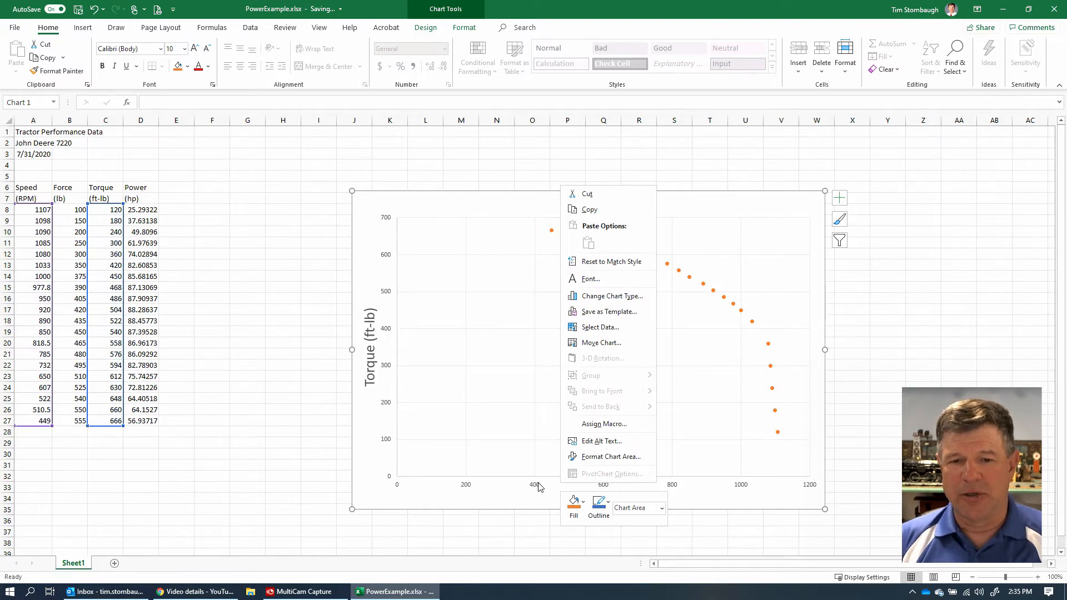
right_click(536, 486)
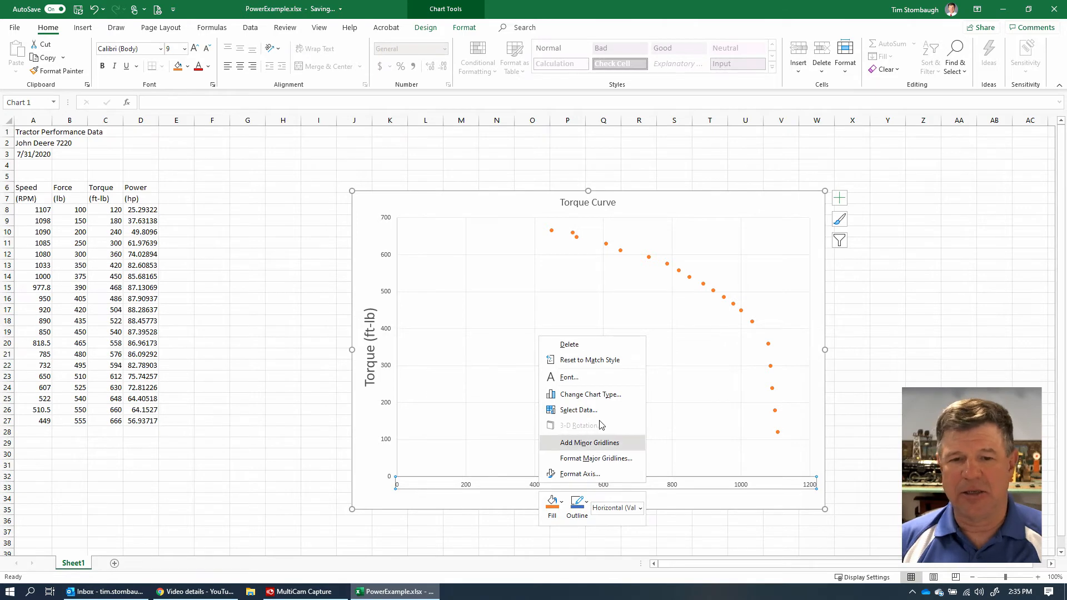
left_click(581, 474)
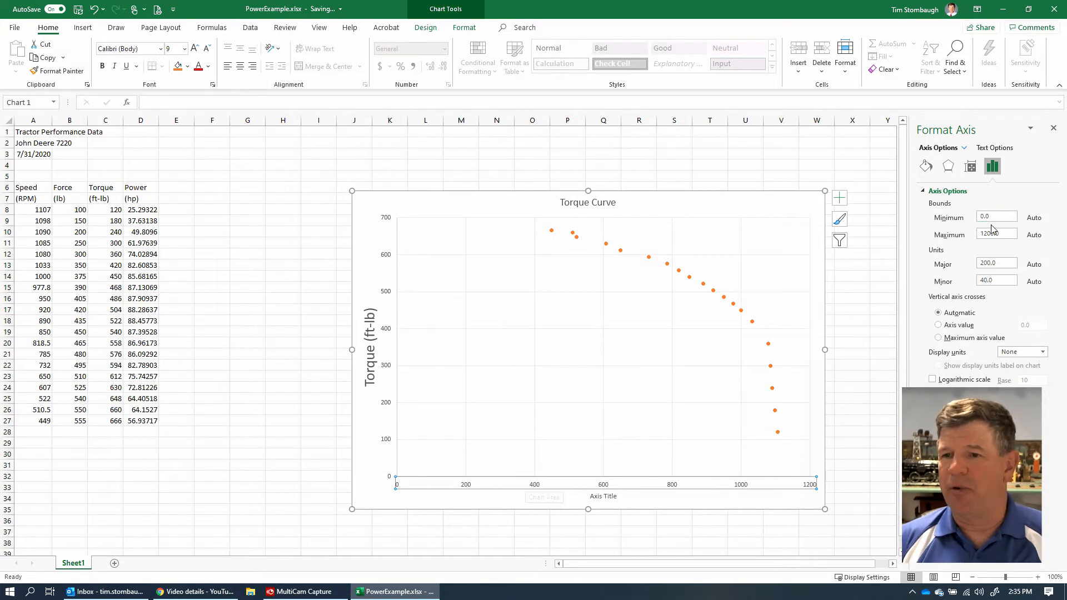
double_click(988, 218)
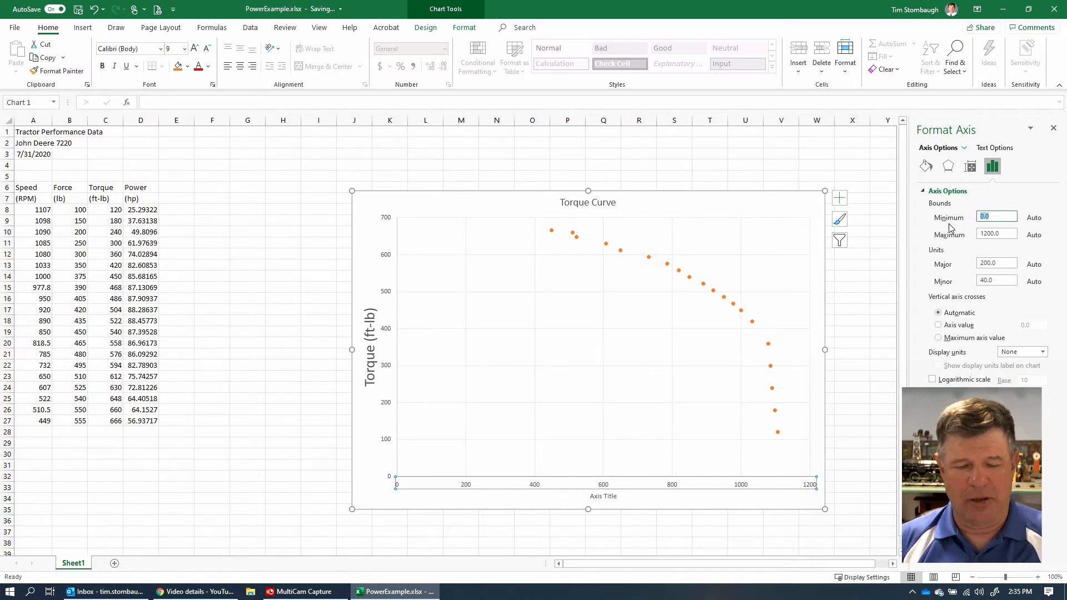
type("400")
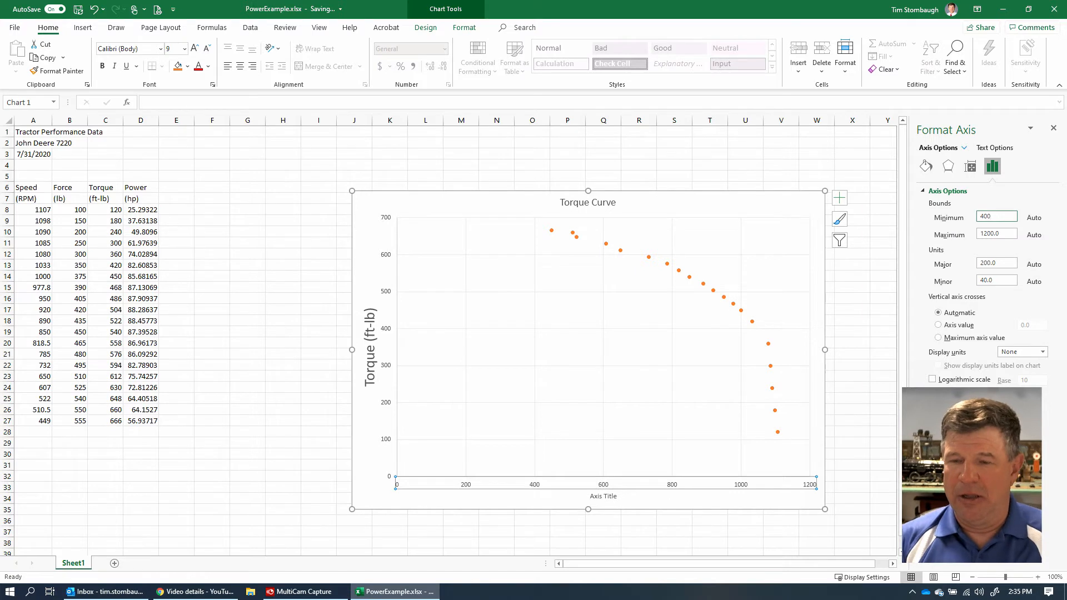
key("Return")
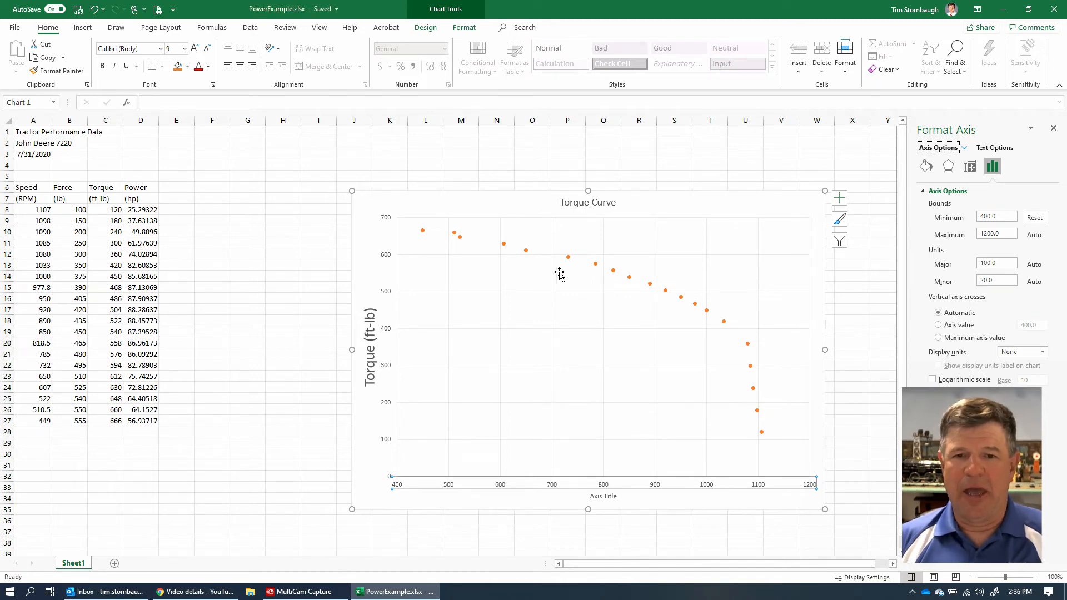
- Name the chart's existing data series Torque in its data source settings
left_click(706, 206)
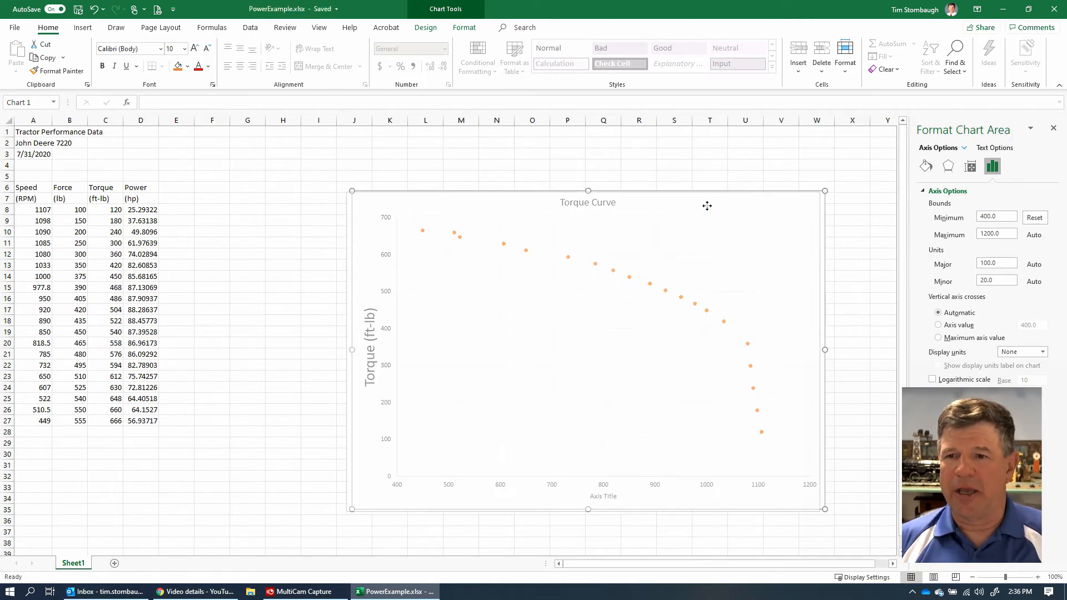
right_click(729, 211)
right_click(726, 205)
left_click(780, 207)
right_click(779, 208)
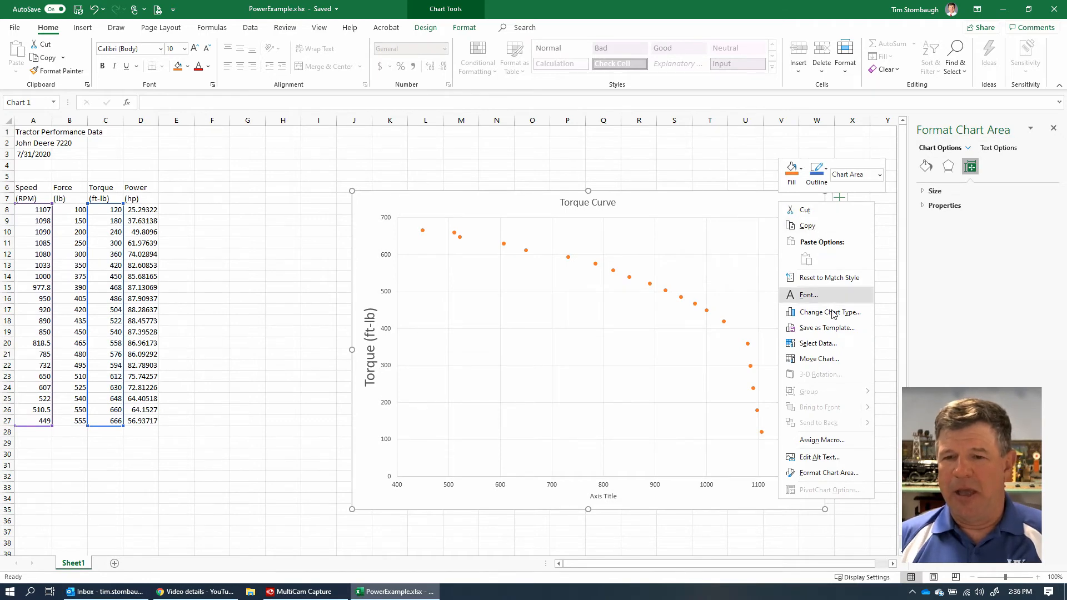
left_click(808, 344)
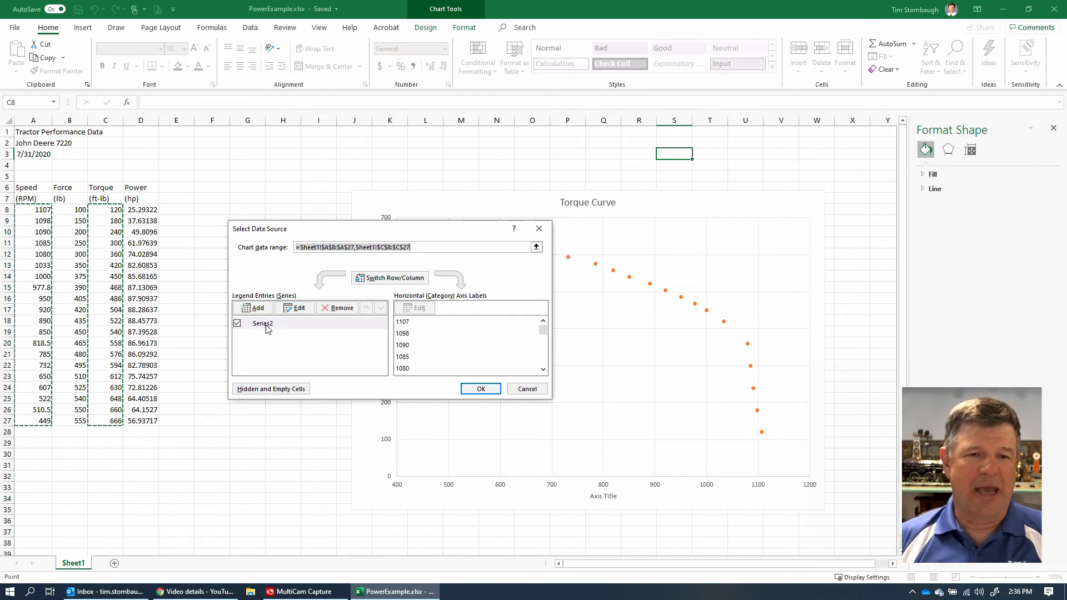
left_click(298, 308)
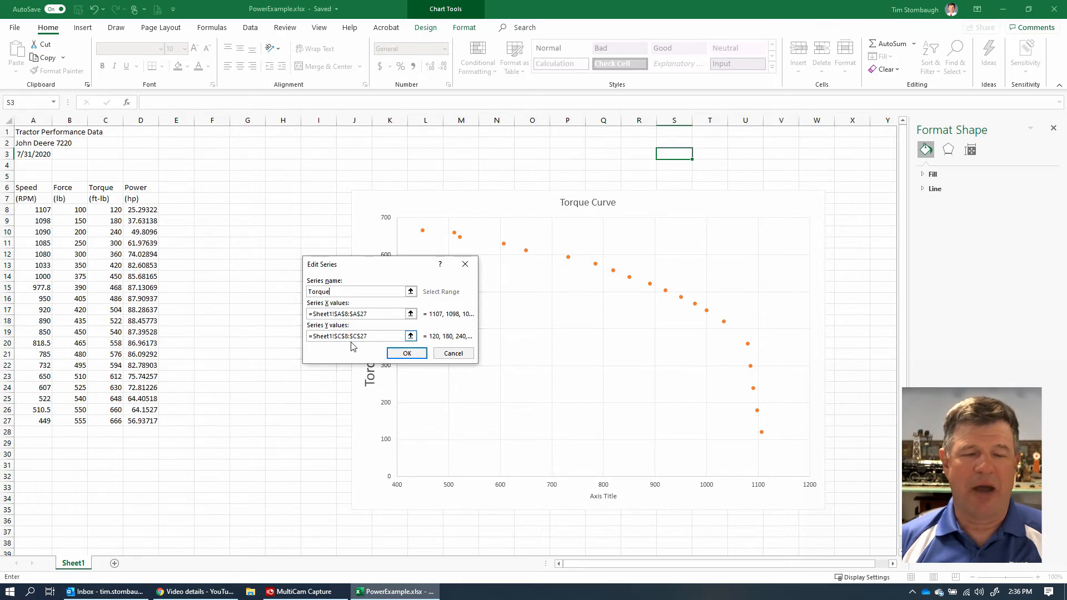
left_click(408, 354)
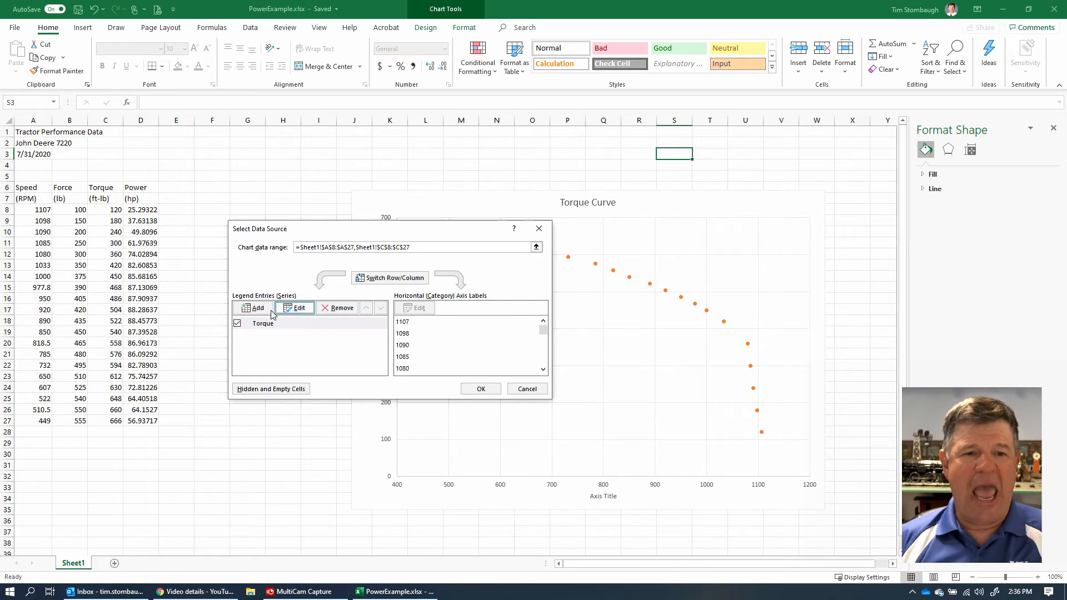
- Add a series named Power to the chart, with X values from A8:A27 and Y values from D8:D27
left_click(252, 308)
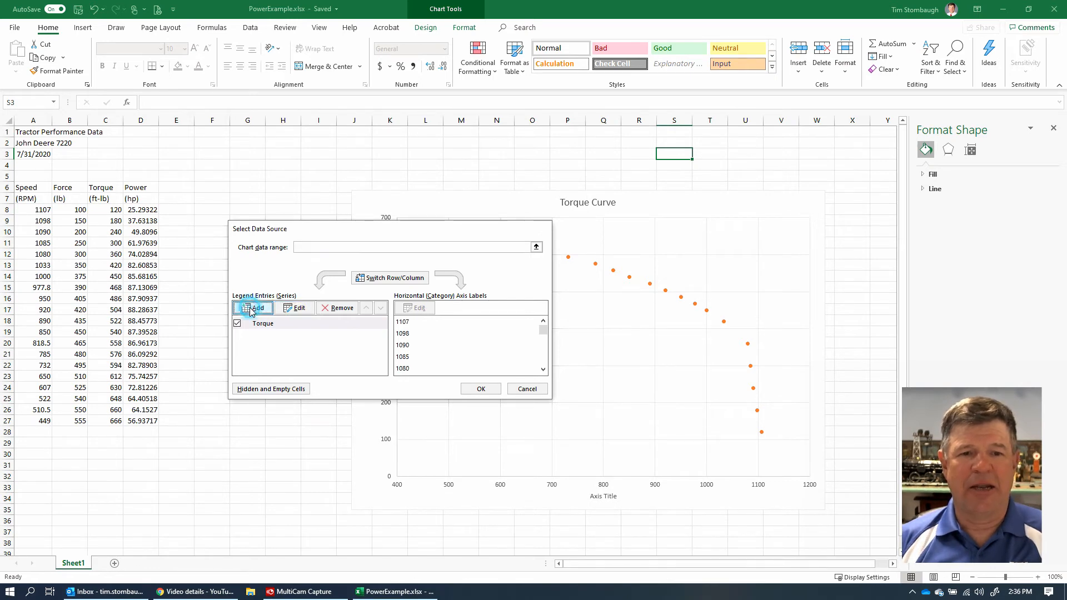
left_click(362, 291)
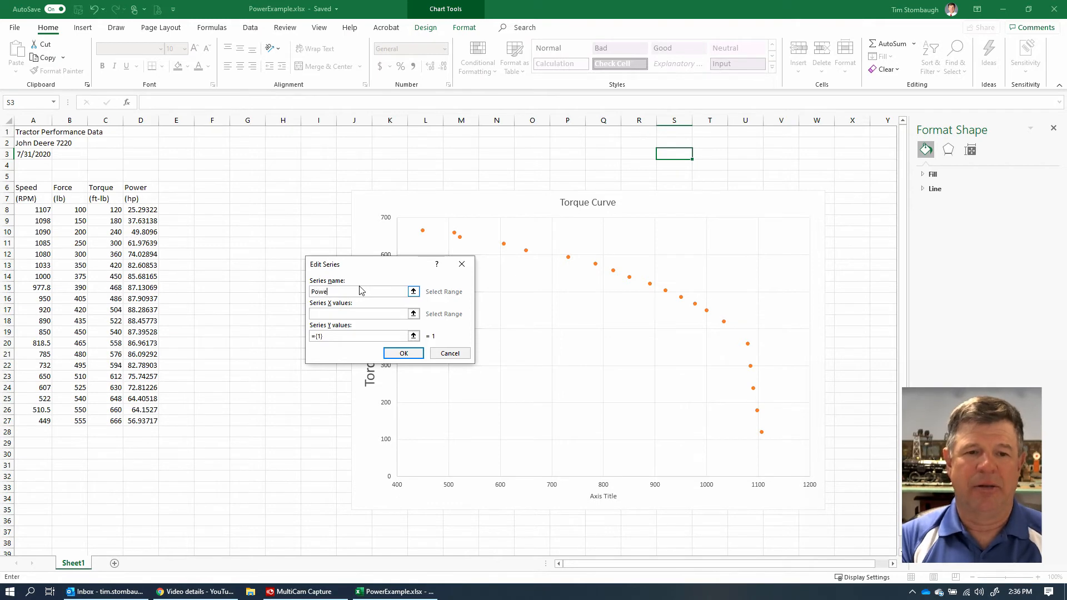
left_click(338, 315)
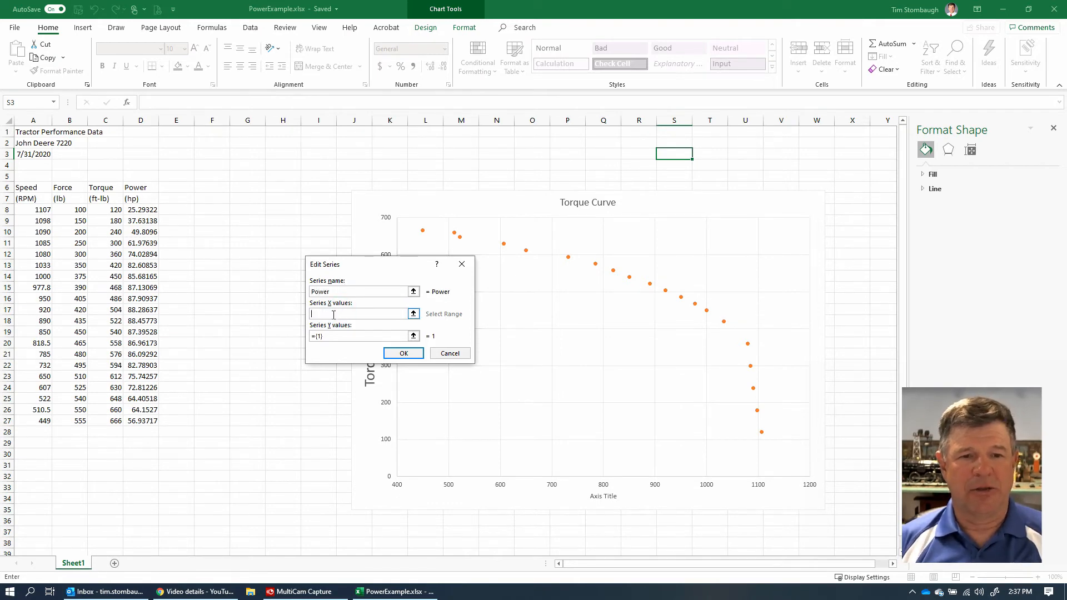
left_click_drag(36, 209, 37, 409)
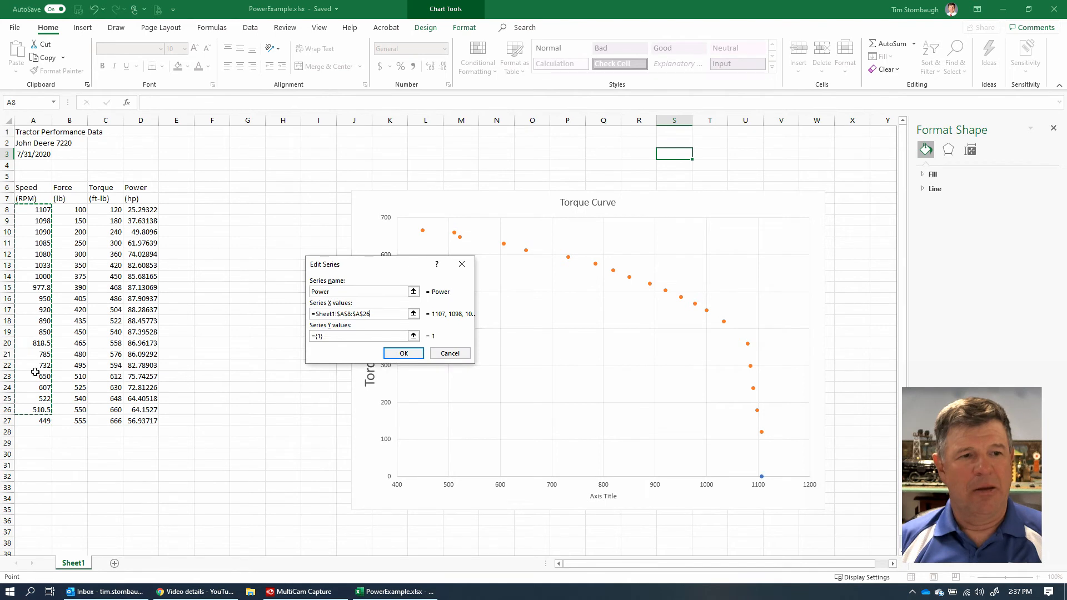
left_click_drag(39, 210, 50, 422)
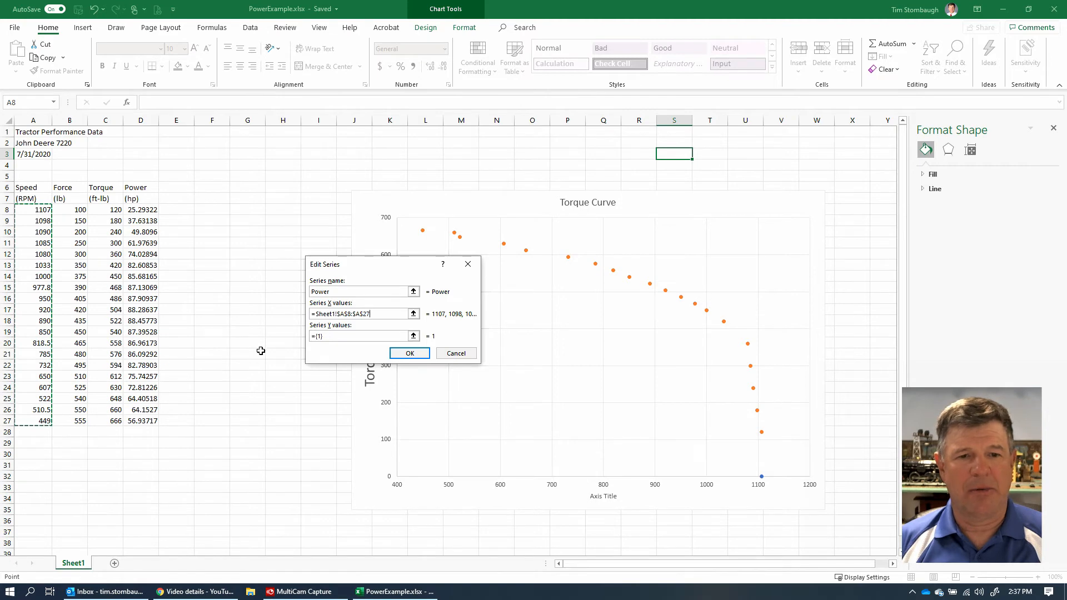
left_click_drag(364, 336, 281, 333)
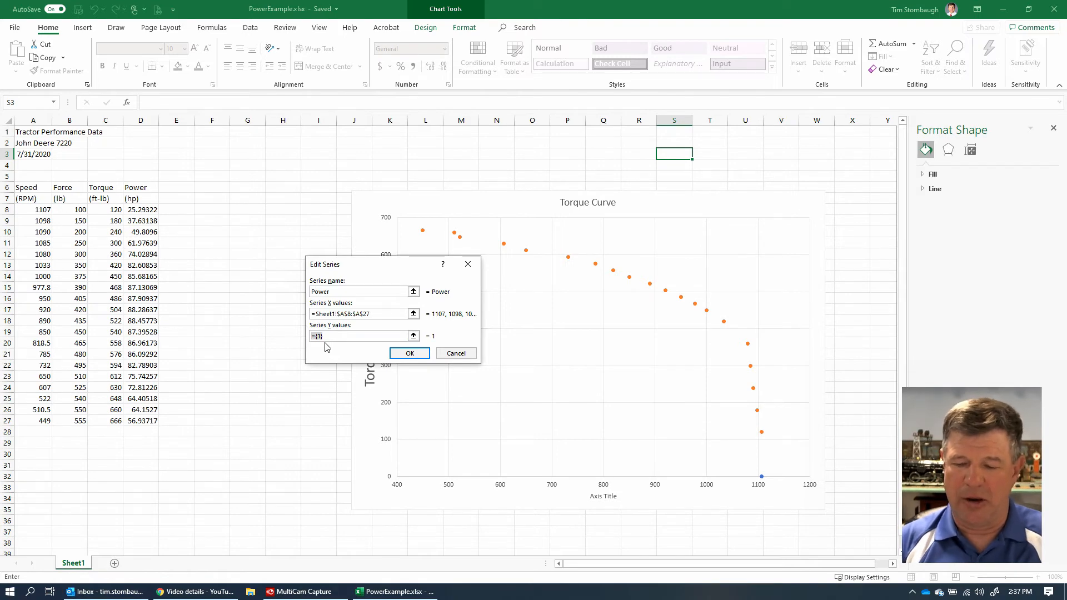
key("BackSpace")
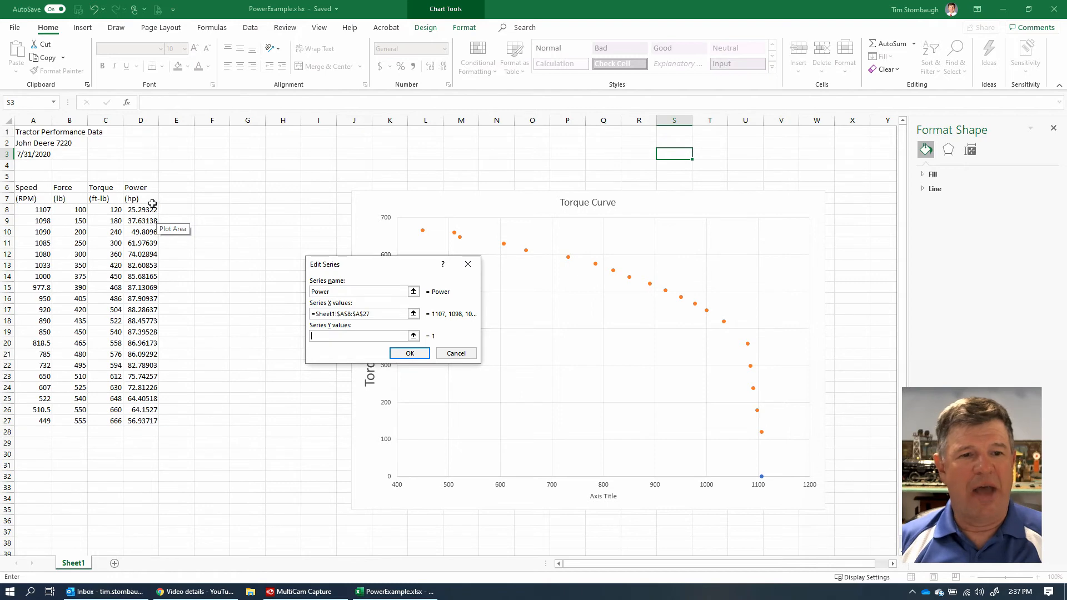
left_click_drag(143, 211, 149, 423)
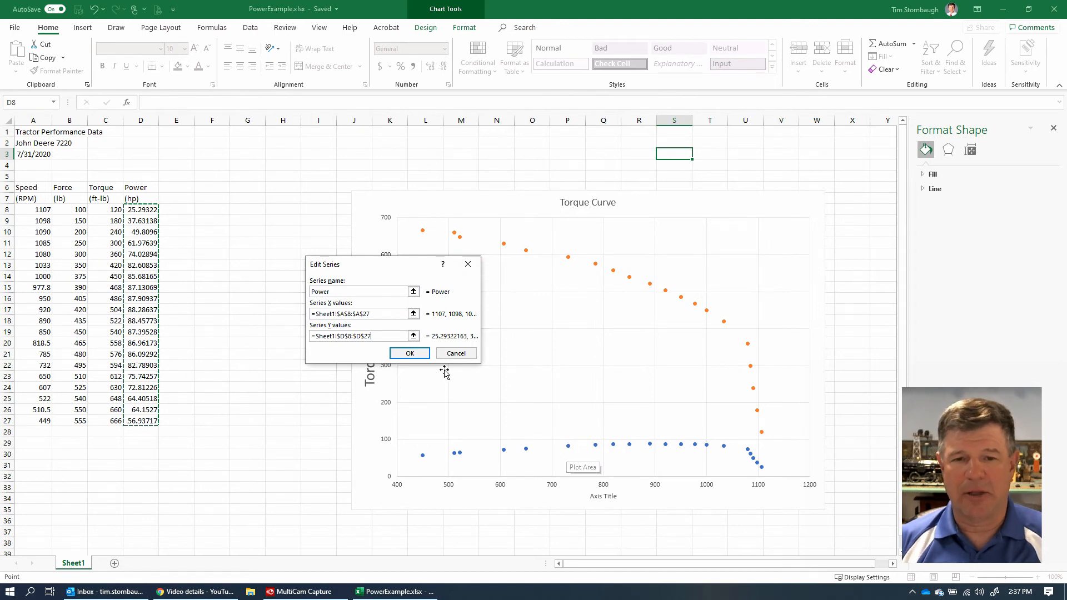
left_click(418, 354)
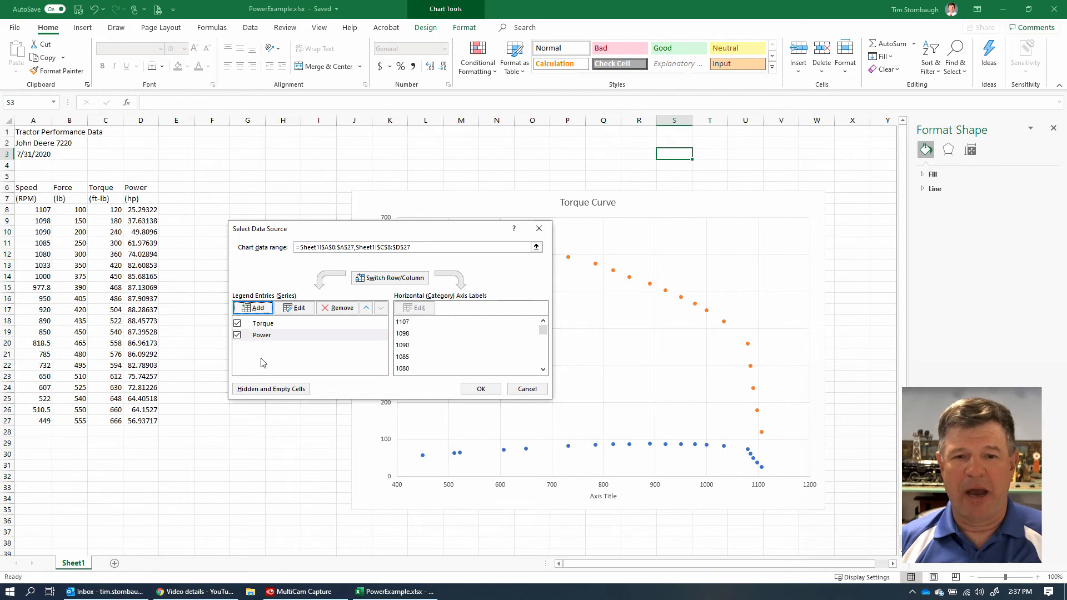
left_click(480, 388)
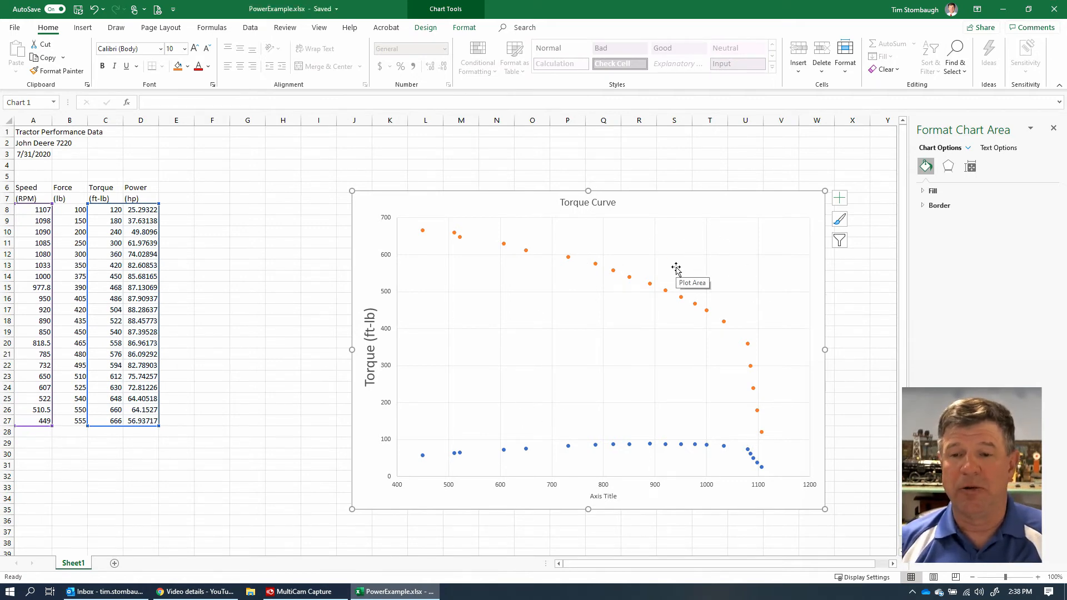
- Plot the chart's Power series on the secondary axis
left_click(650, 445)
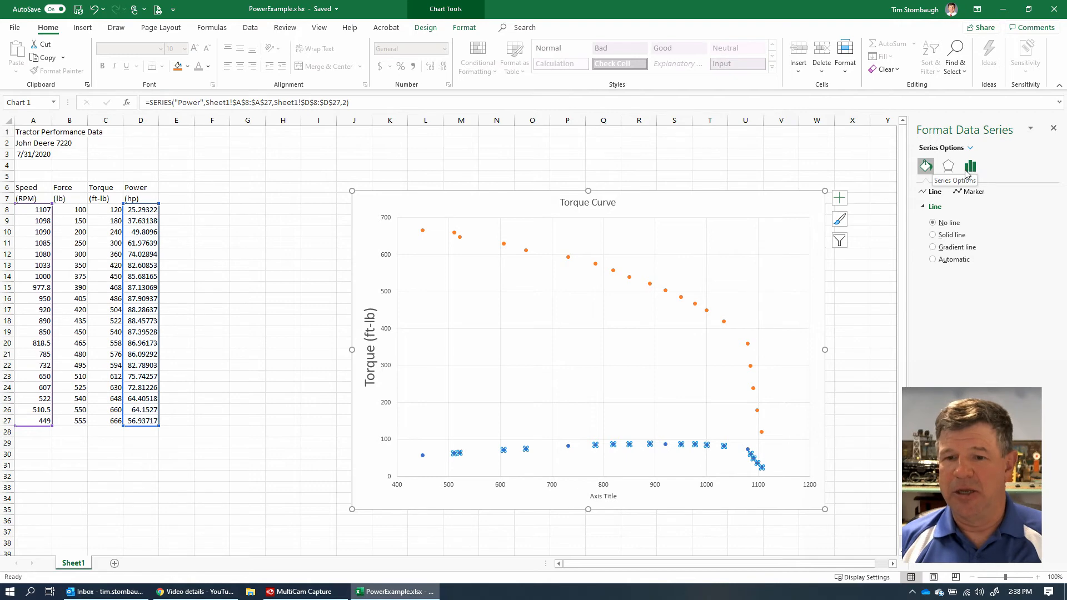
right_click(683, 446)
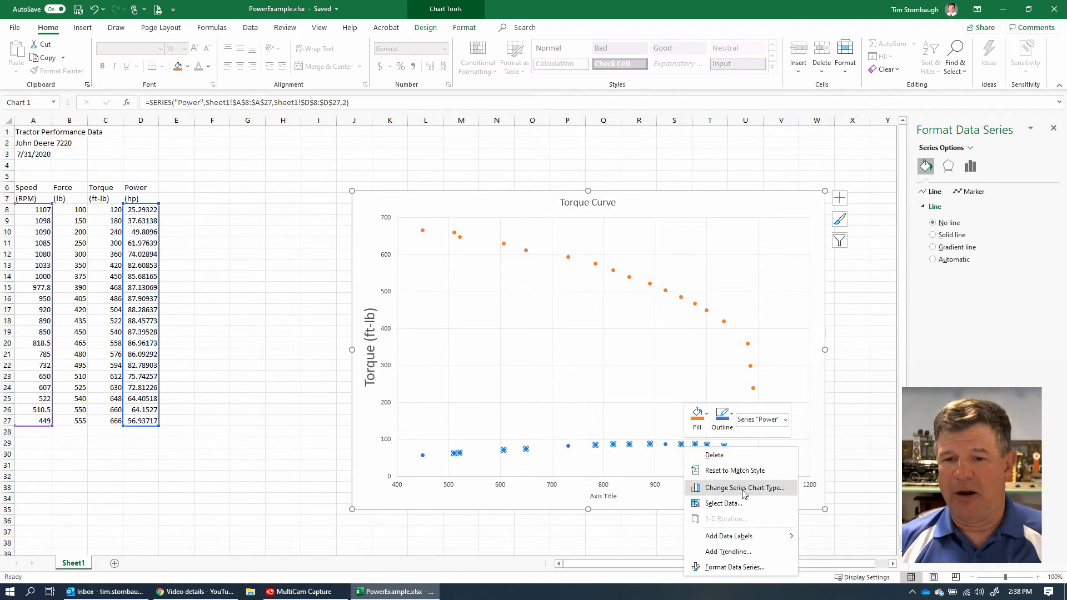
left_click(745, 568)
left_click(969, 167)
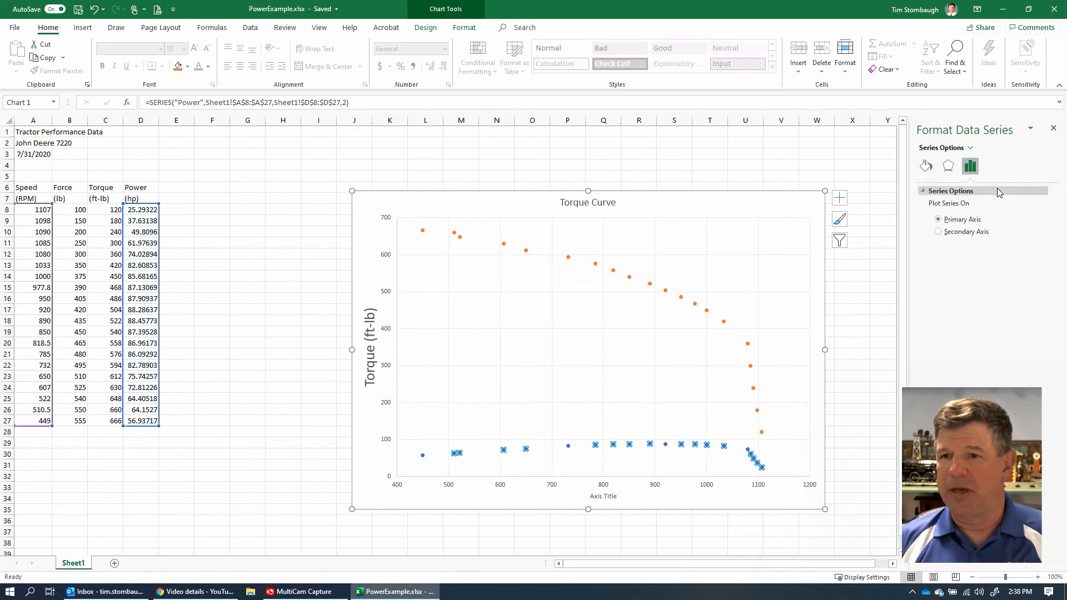
left_click(926, 166)
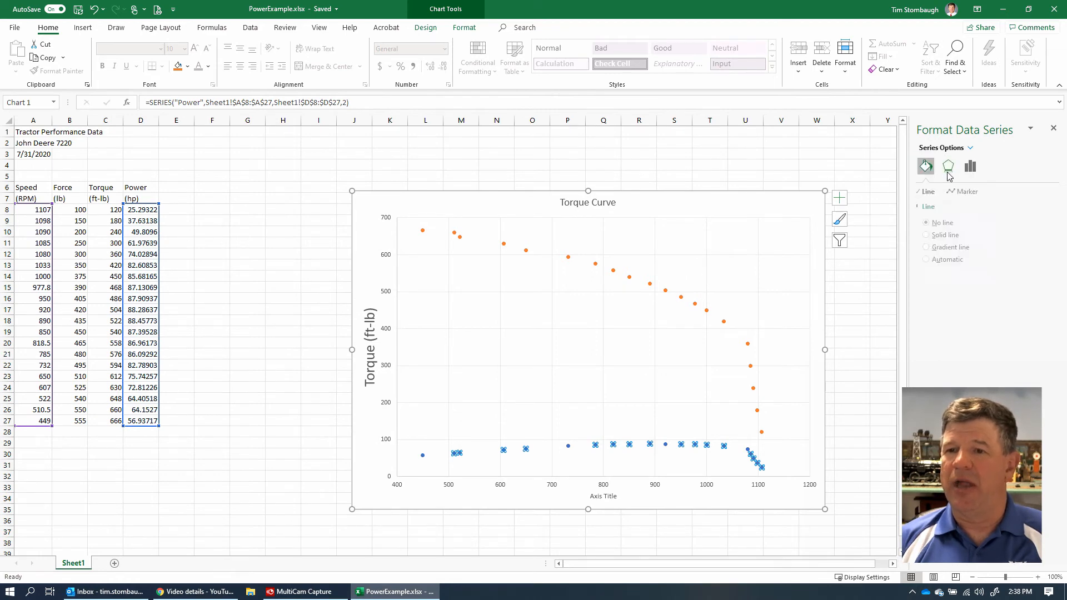
left_click(948, 166)
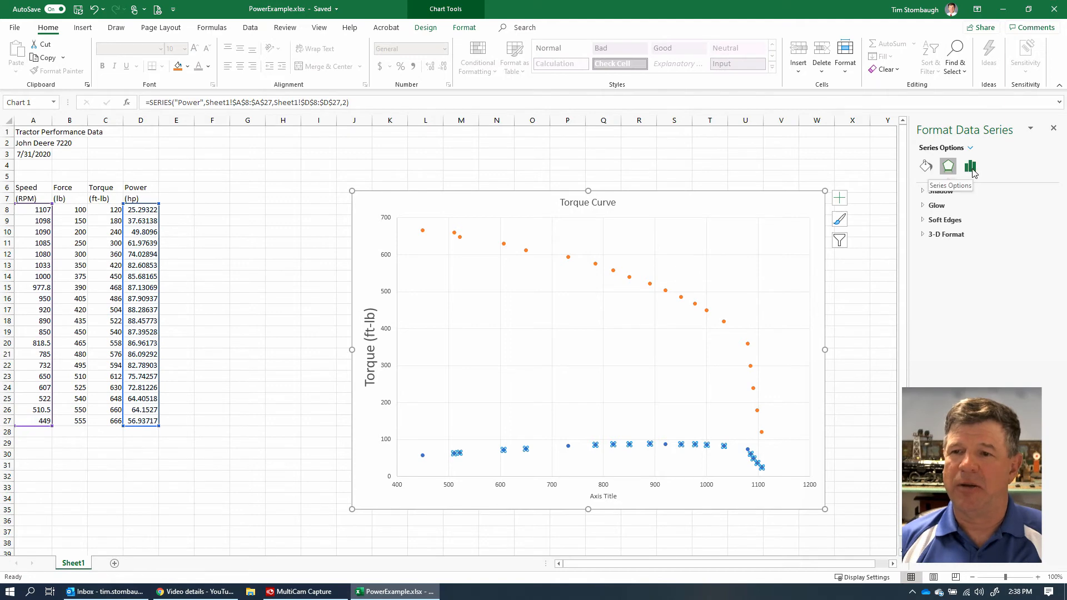
left_click(971, 167)
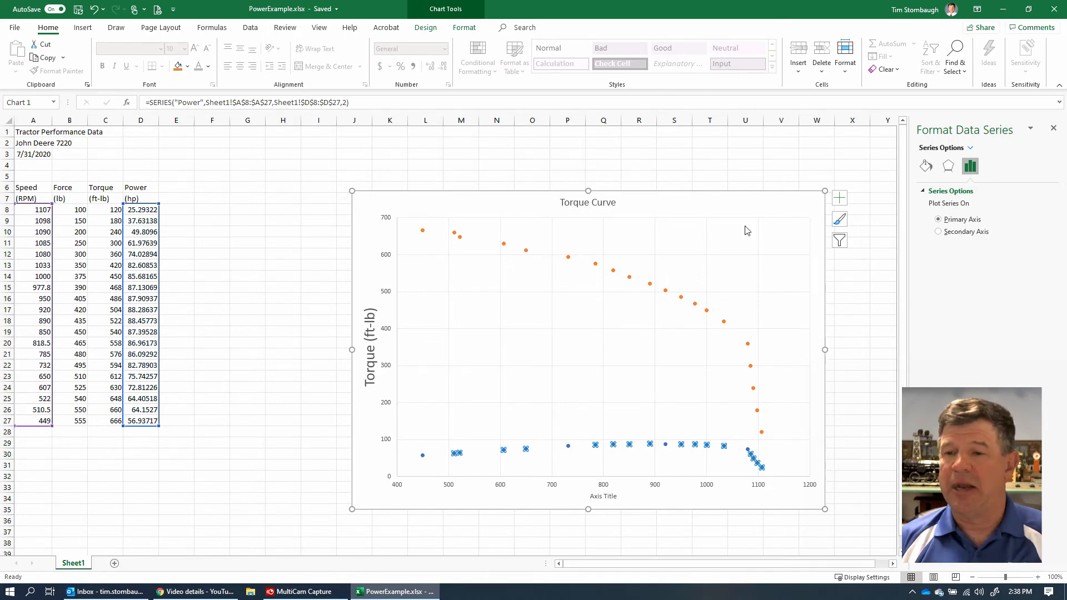
left_click(938, 232)
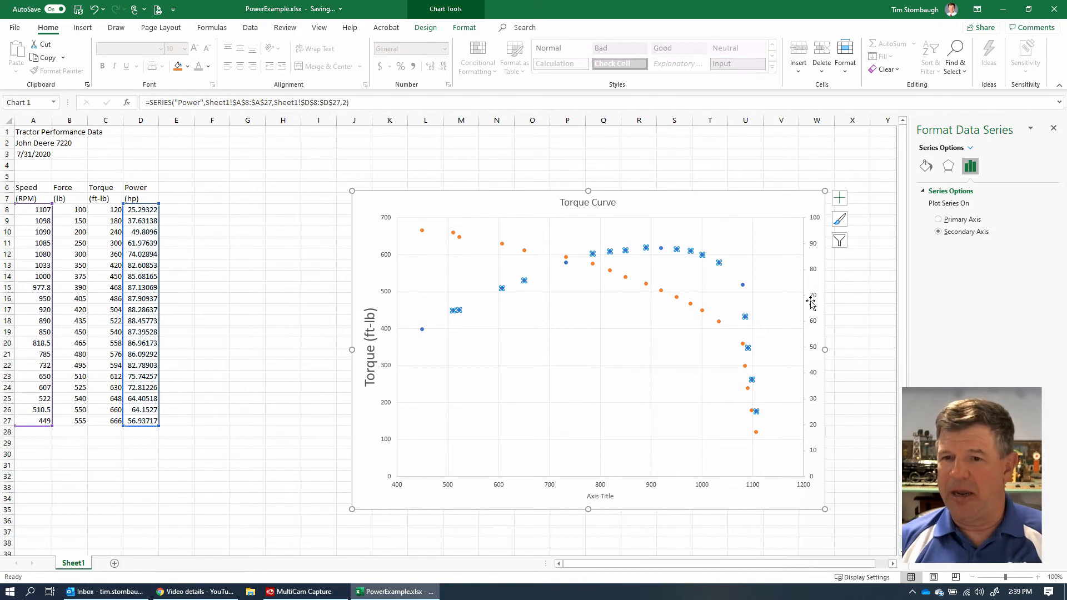
- Add a secondary vertical axis title to the chart, leaving the secondary horizontal title off
left_click(841, 201)
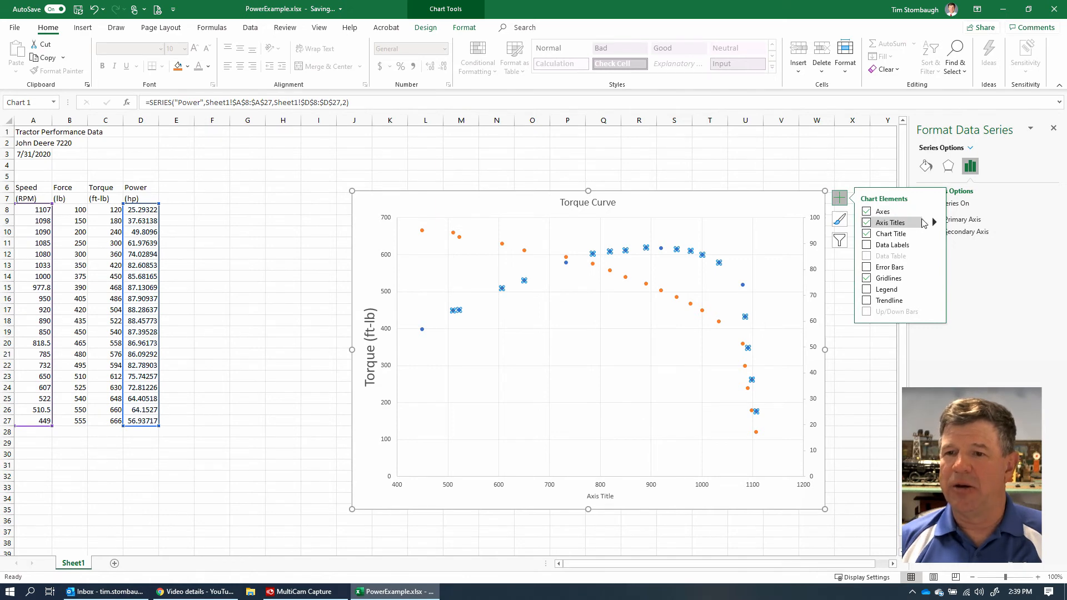
left_click(934, 224)
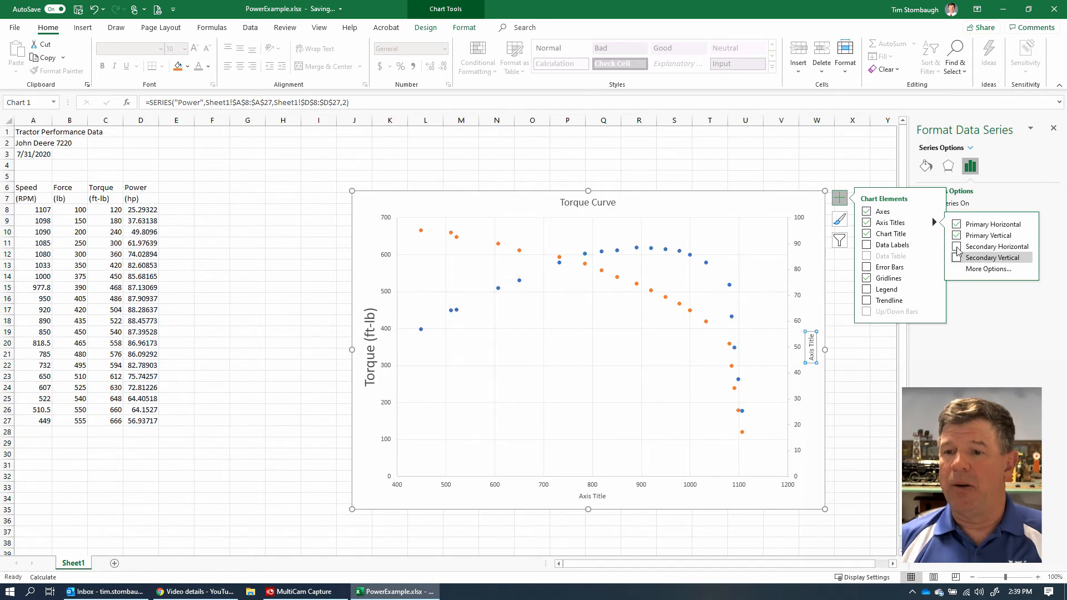
left_click(957, 247)
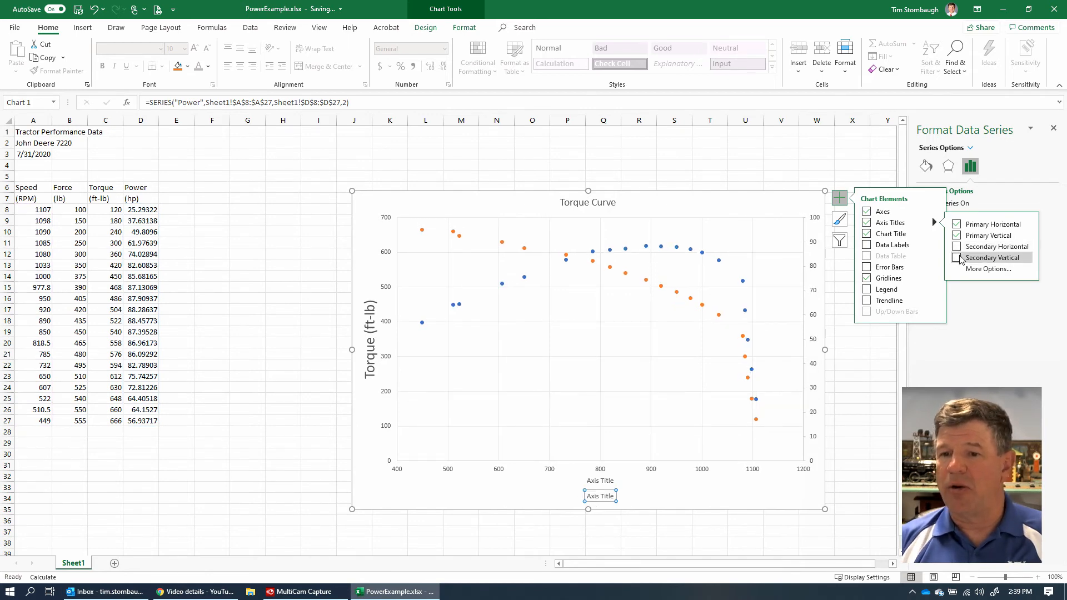
left_click(958, 258)
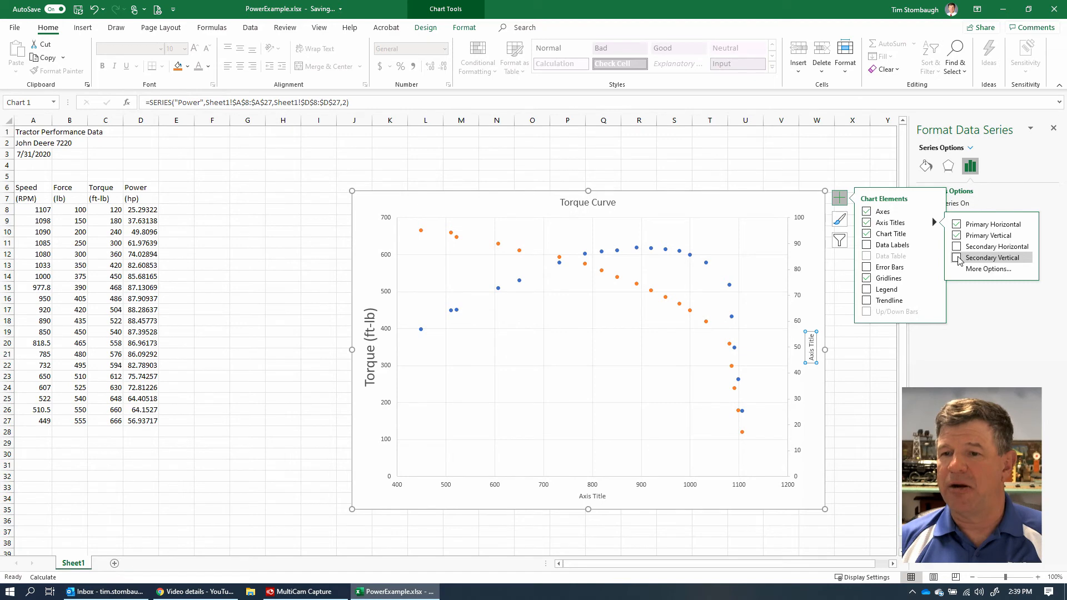
left_click(957, 258)
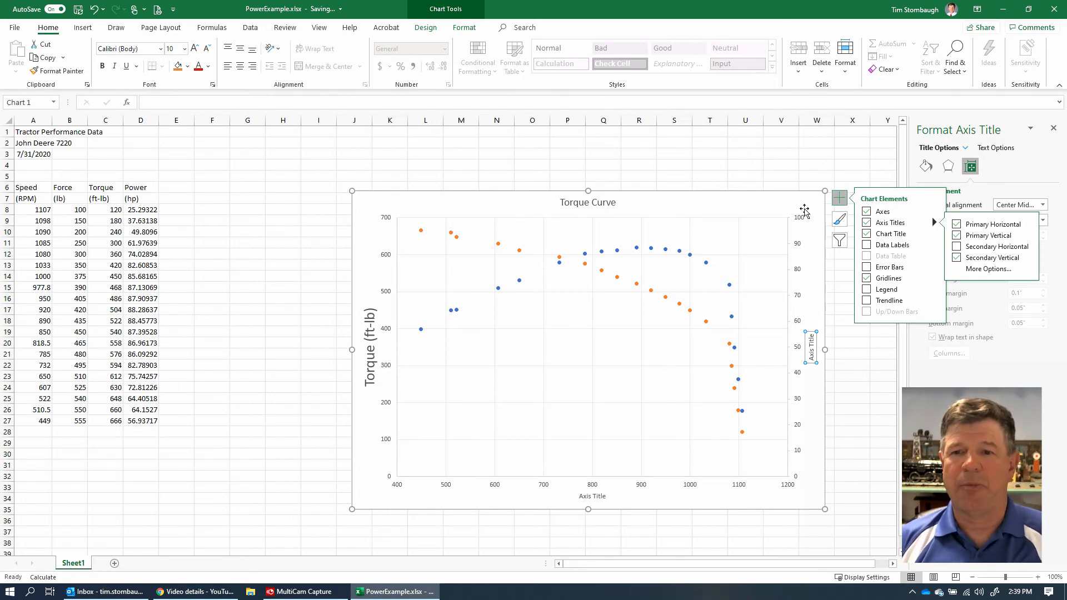
left_click(836, 167)
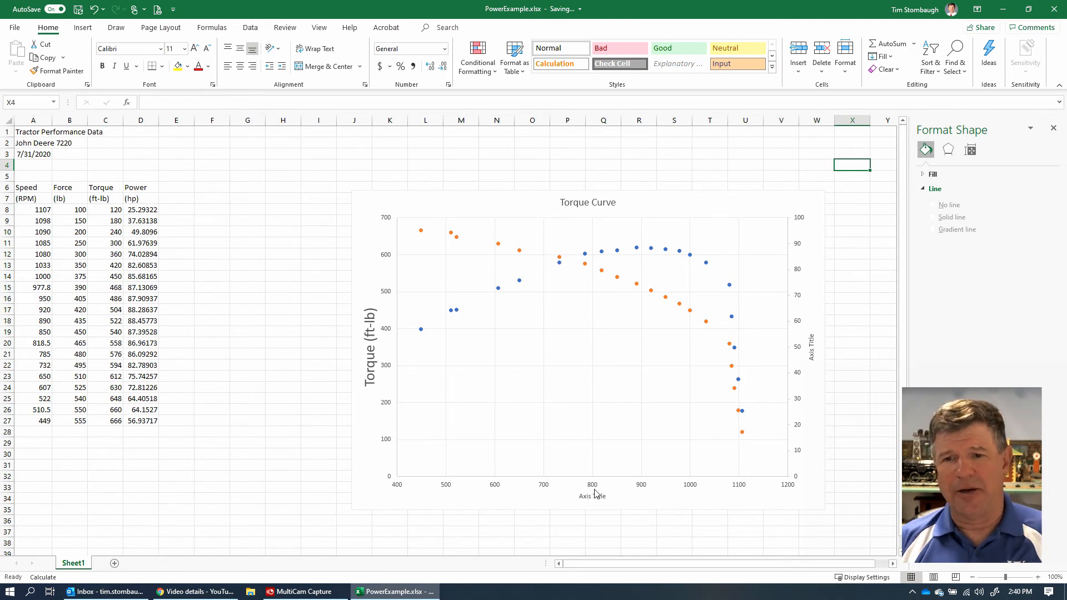
- Add a legend at the bottom of the chart
left_click(802, 193)
left_click(841, 200)
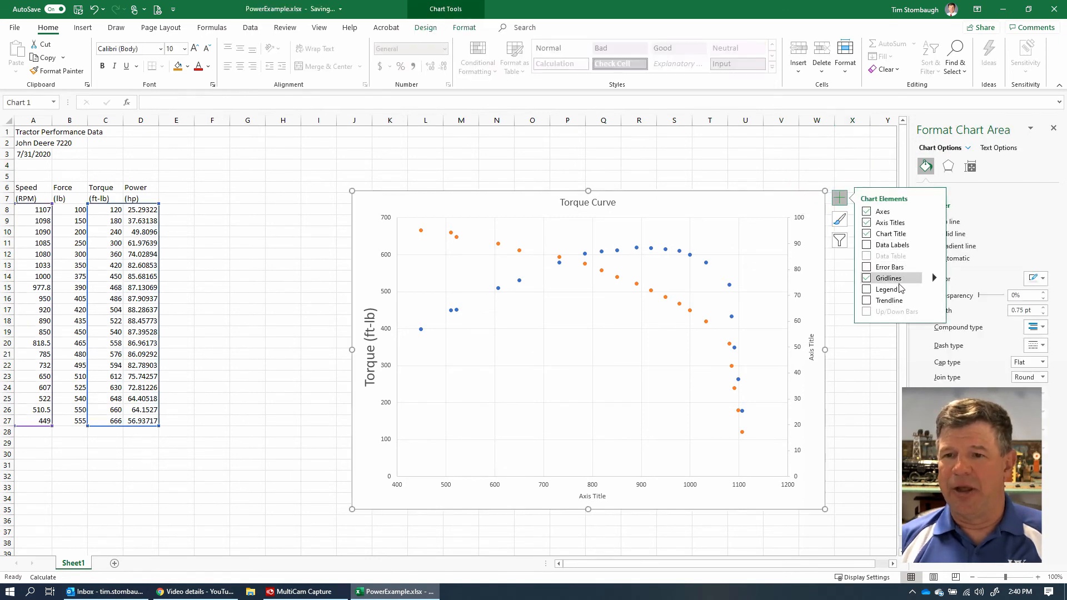
left_click(934, 289)
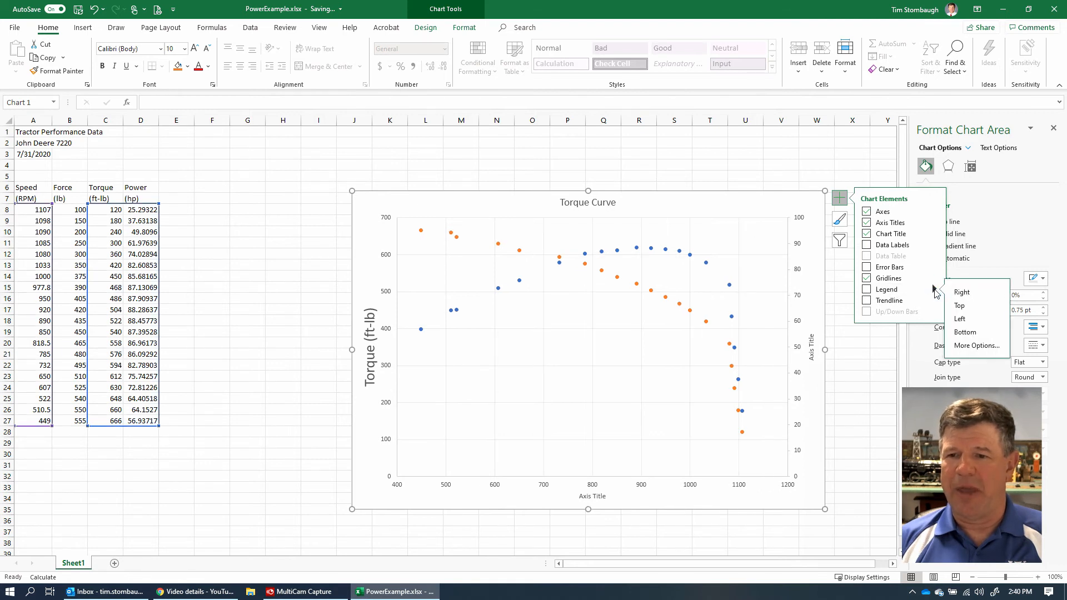
left_click(965, 332)
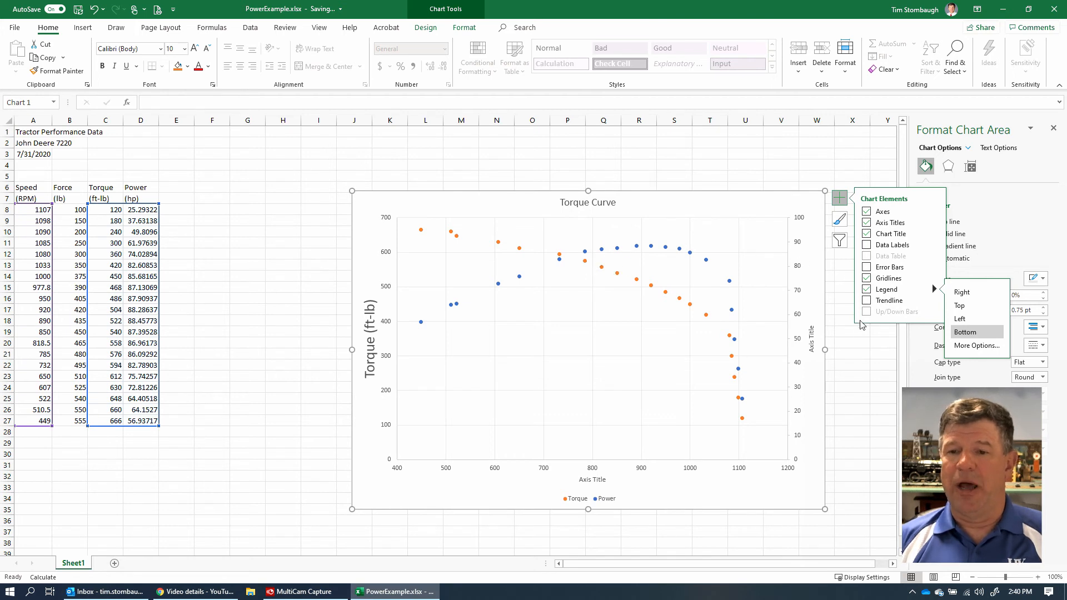
left_click(852, 338)
left_click(852, 338)
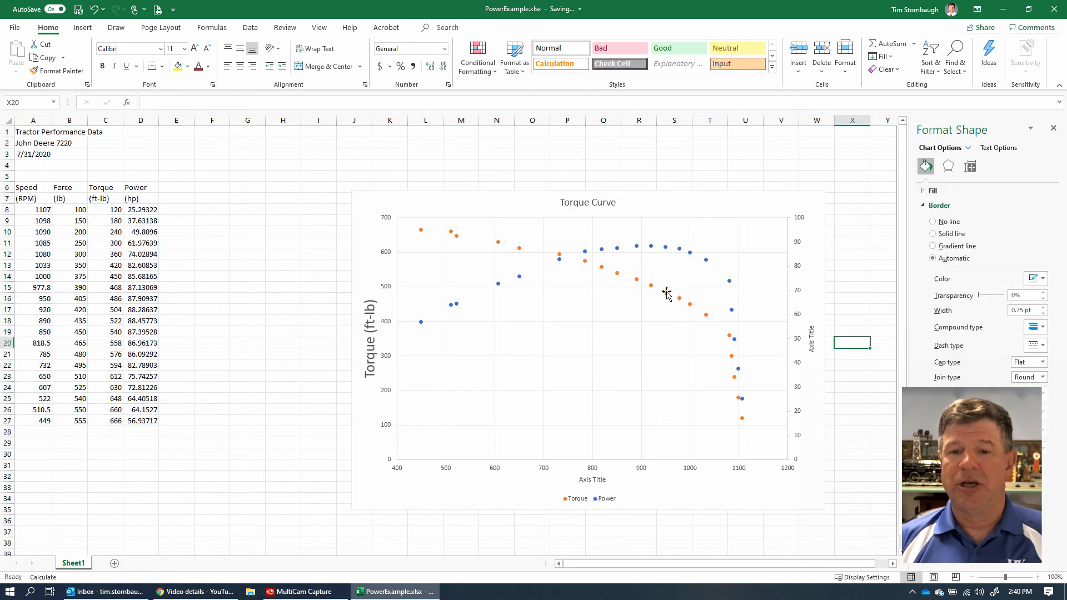
- Change the Torque series markers to the built-in diamond type
left_click(666, 293)
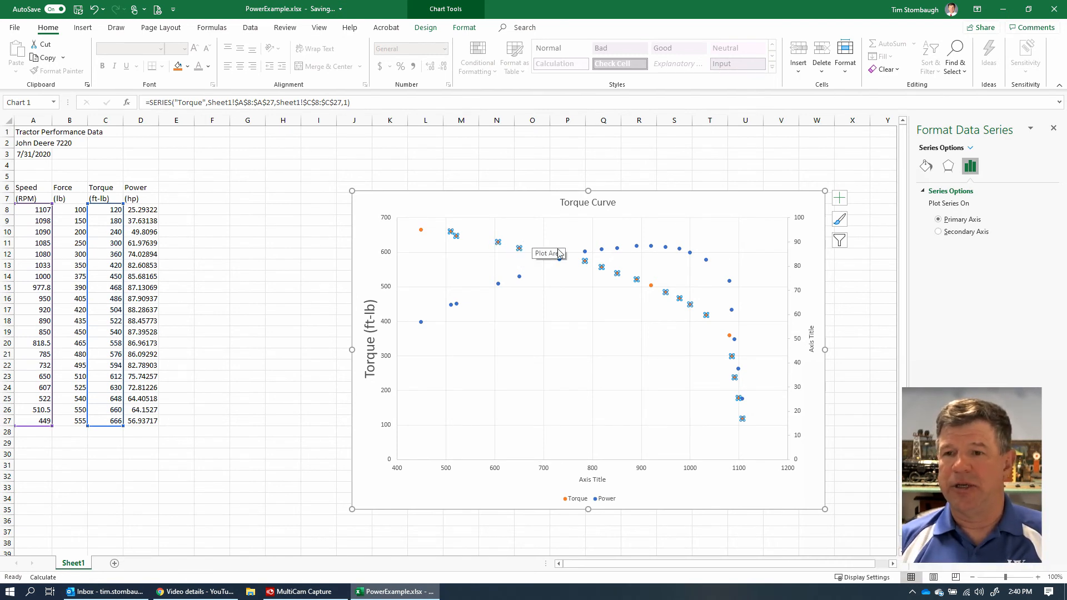
left_click(928, 171)
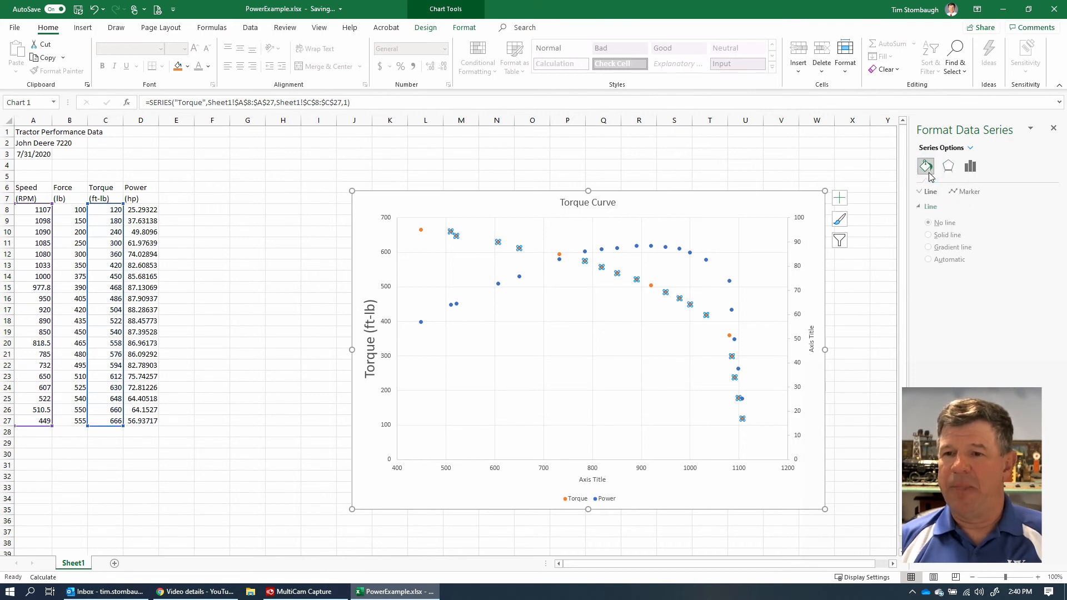
left_click(971, 193)
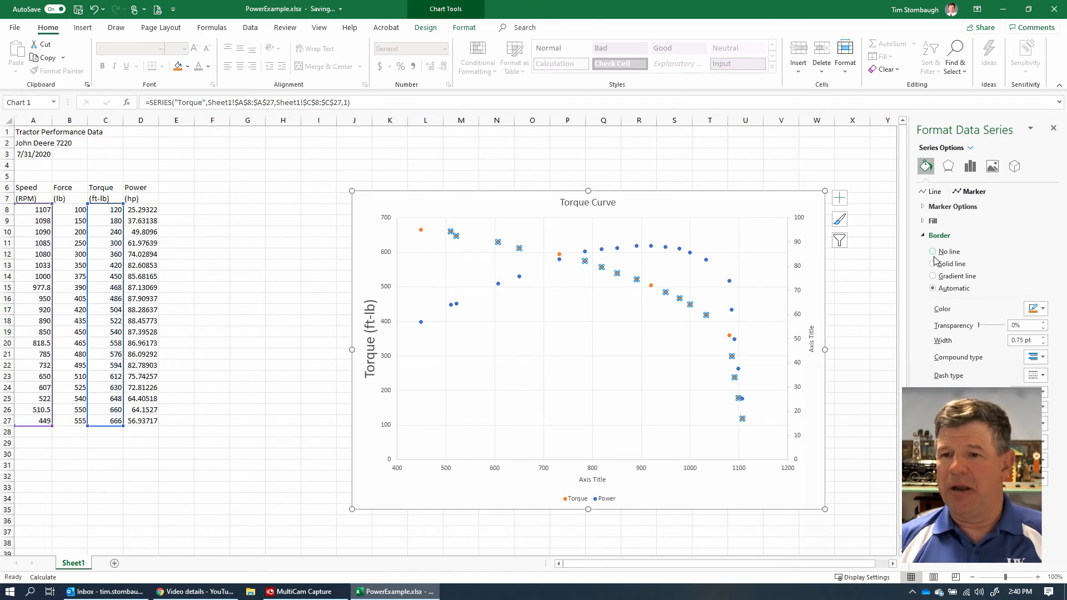
left_click(934, 207)
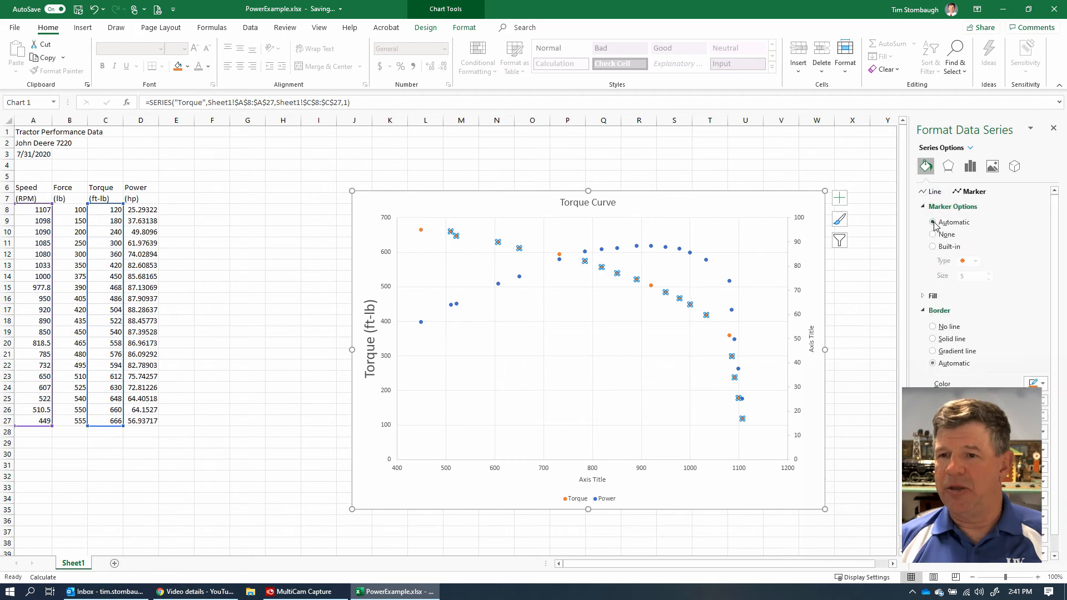
left_click(933, 247)
left_click(975, 261)
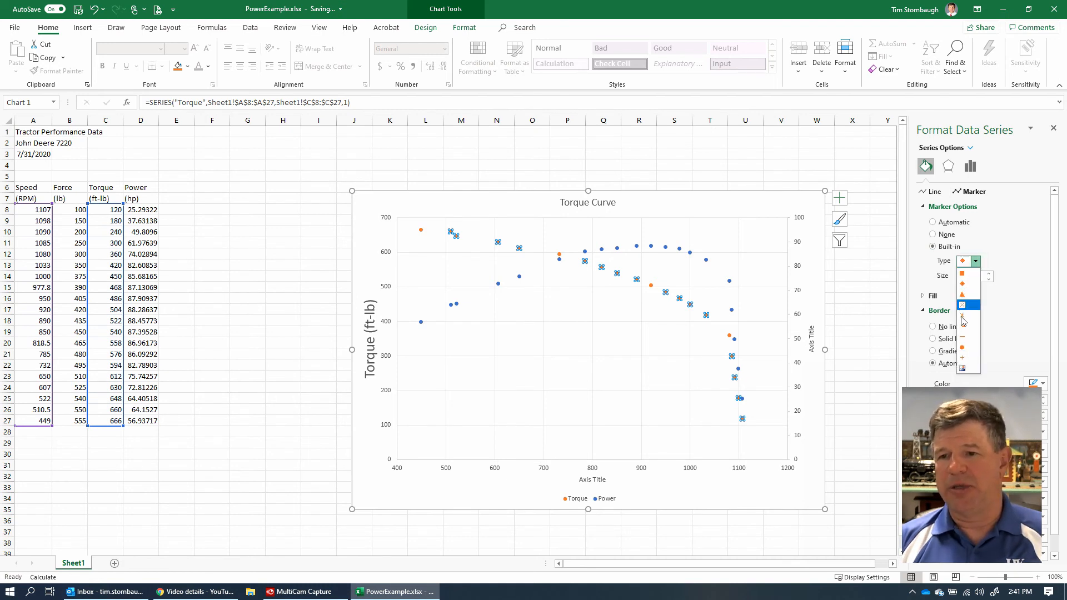
left_click(964, 285)
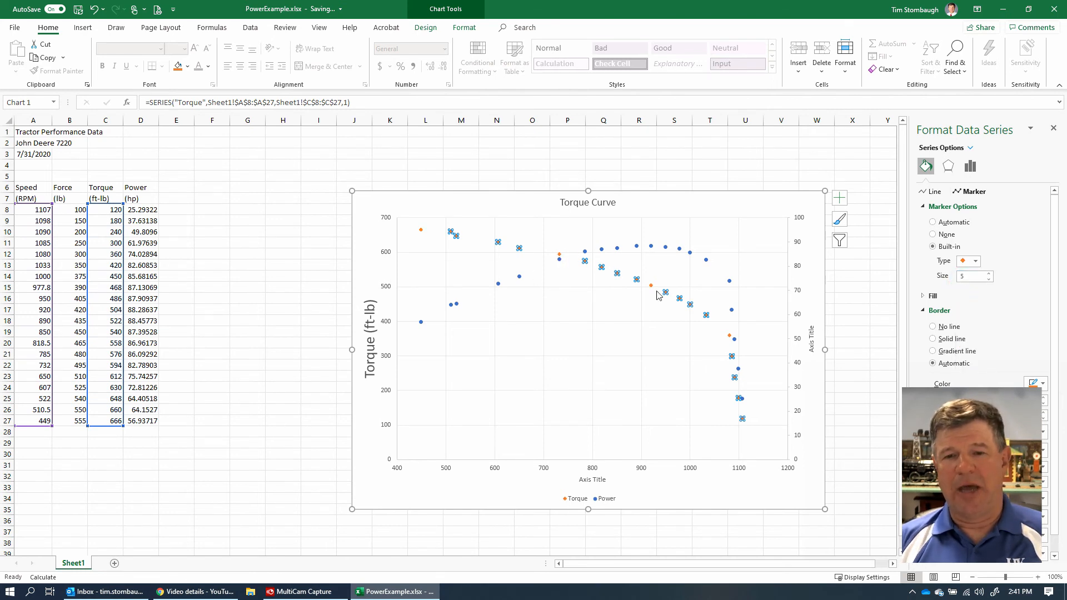
- Set the Torque series marker size to 9 and deselect the chart
left_click(989, 273)
left_click(987, 273)
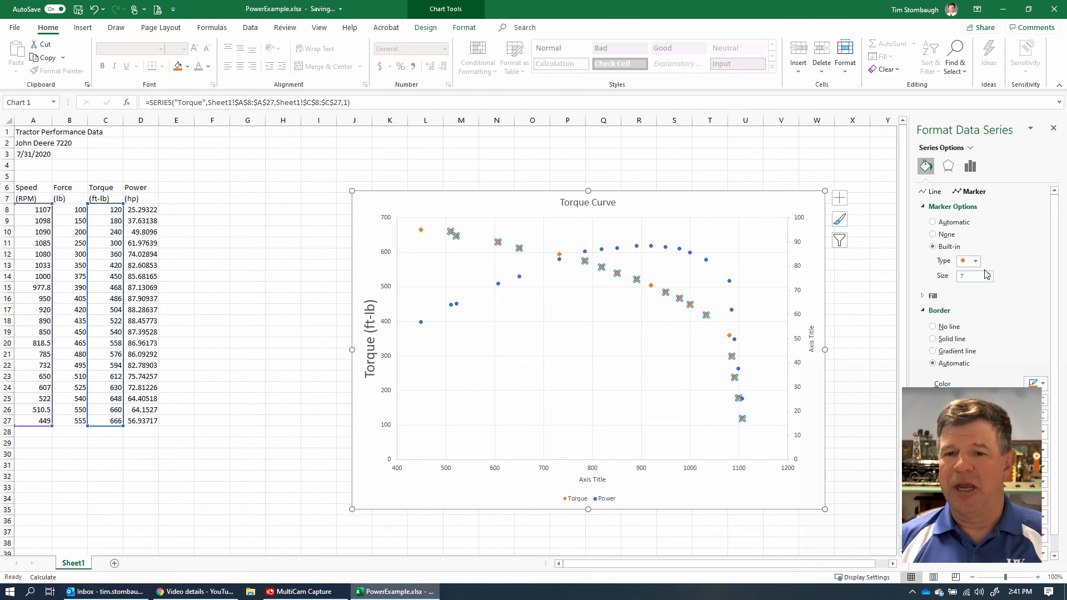
left_click(989, 274)
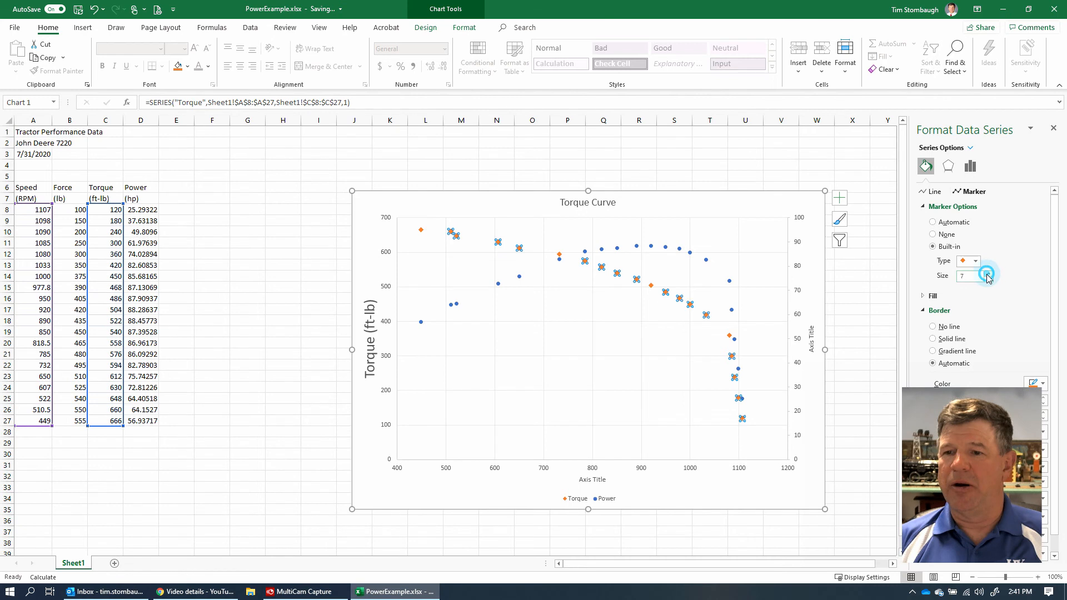
left_click(988, 273)
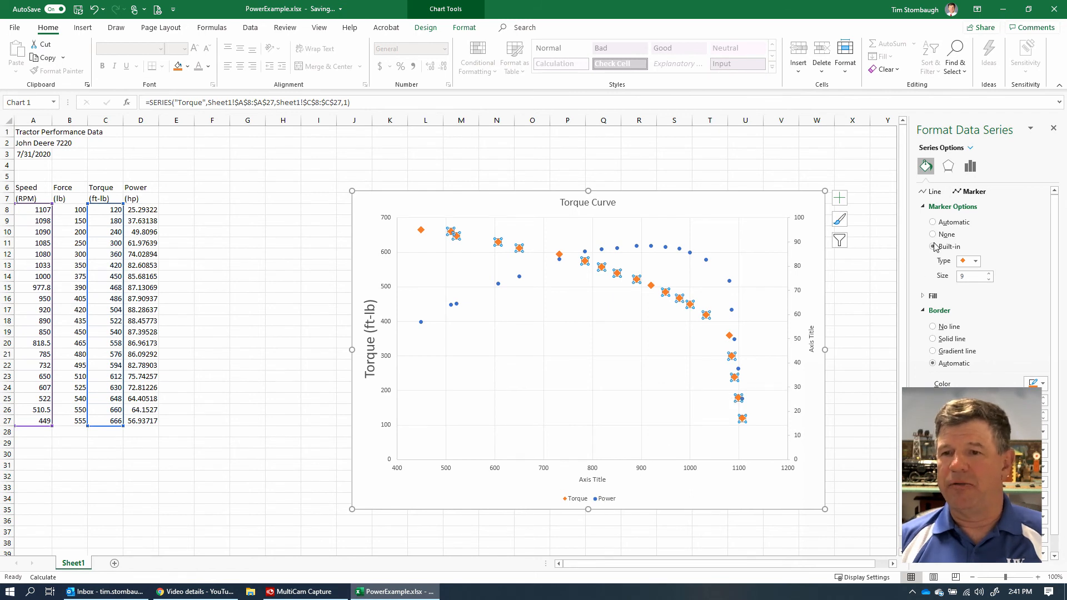
left_click_drag(863, 284, 861, 276)
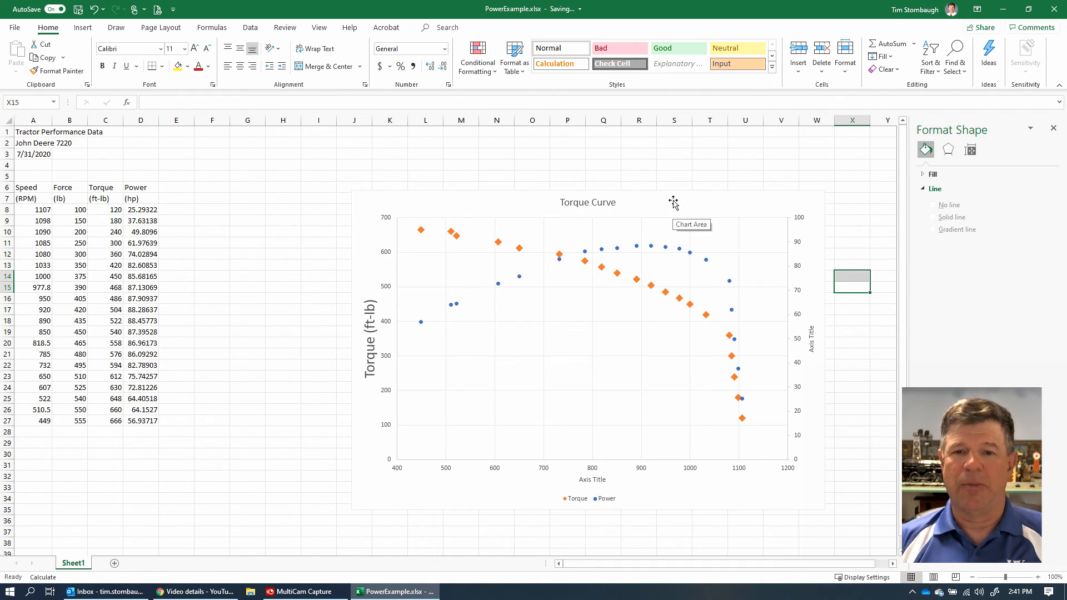
- Move the chart close beside the data table and check the print preview of the chart alone
left_click_drag(673, 198, 506, 160)
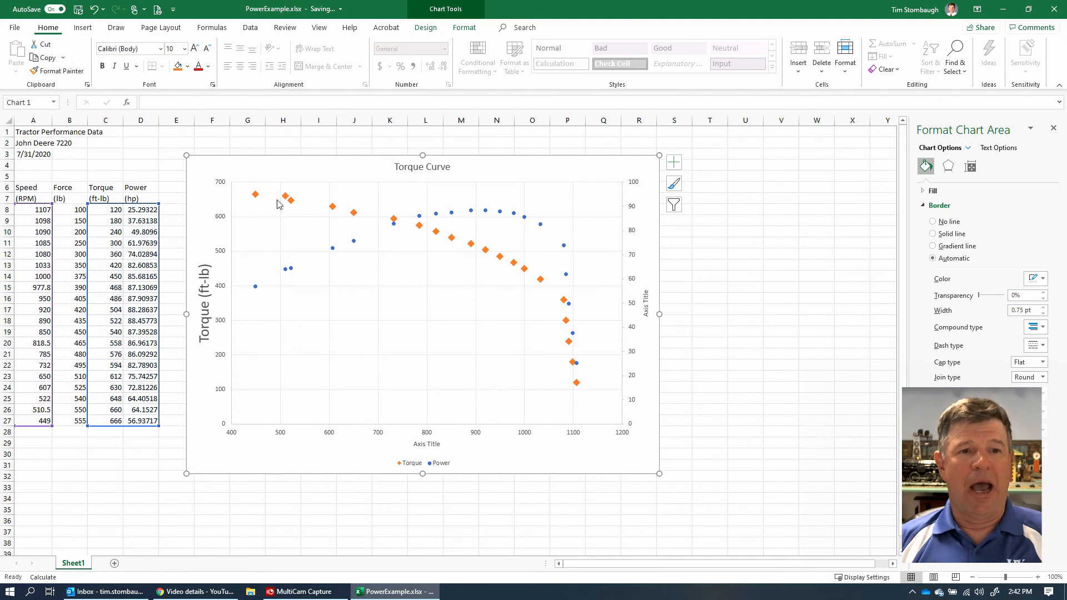
left_click(16, 28)
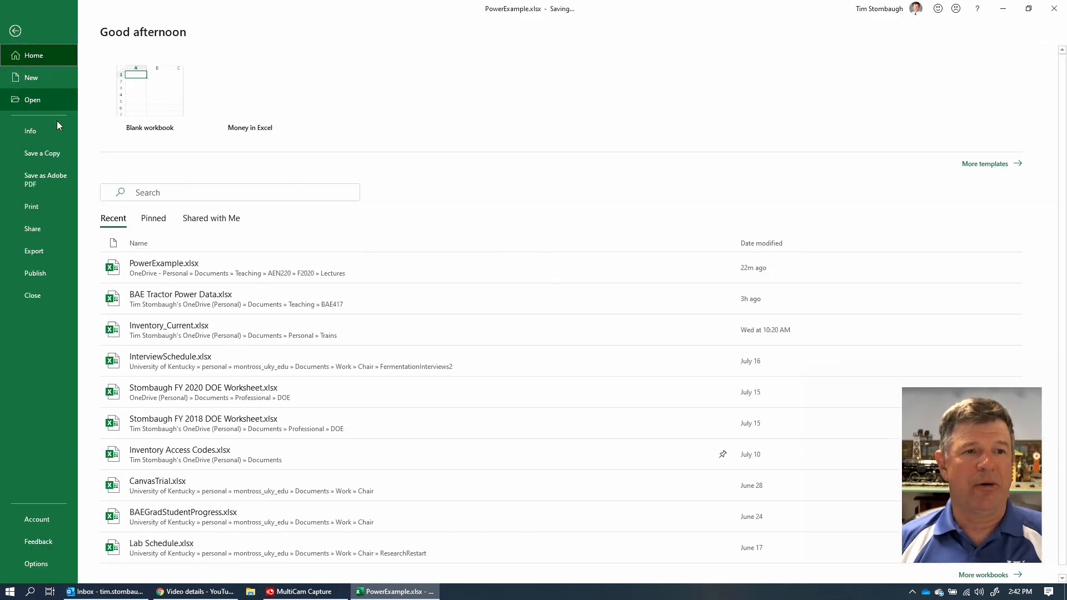
left_click(37, 208)
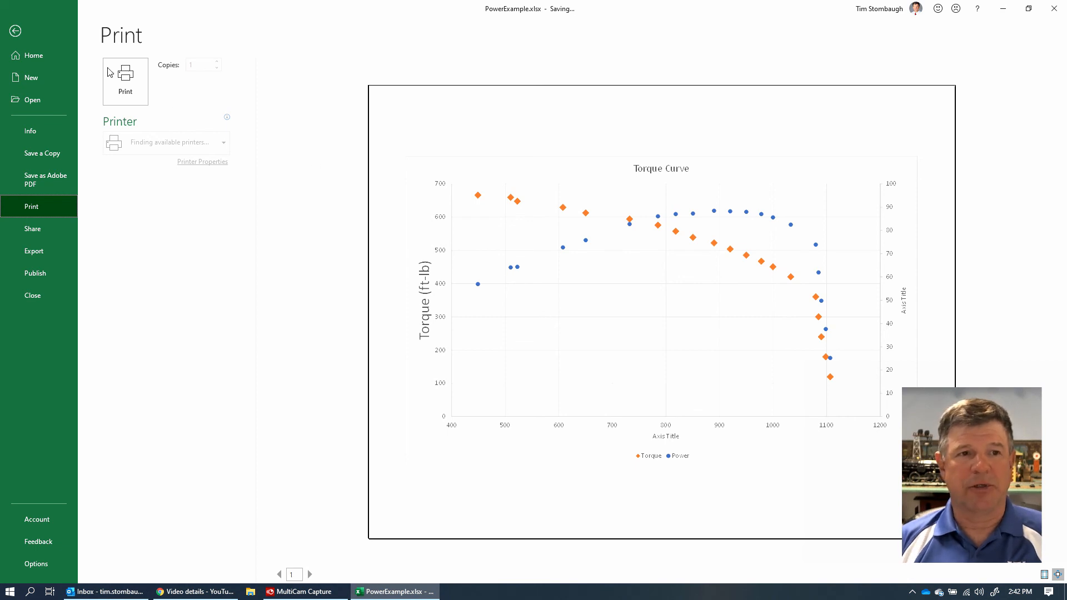
left_click(21, 31)
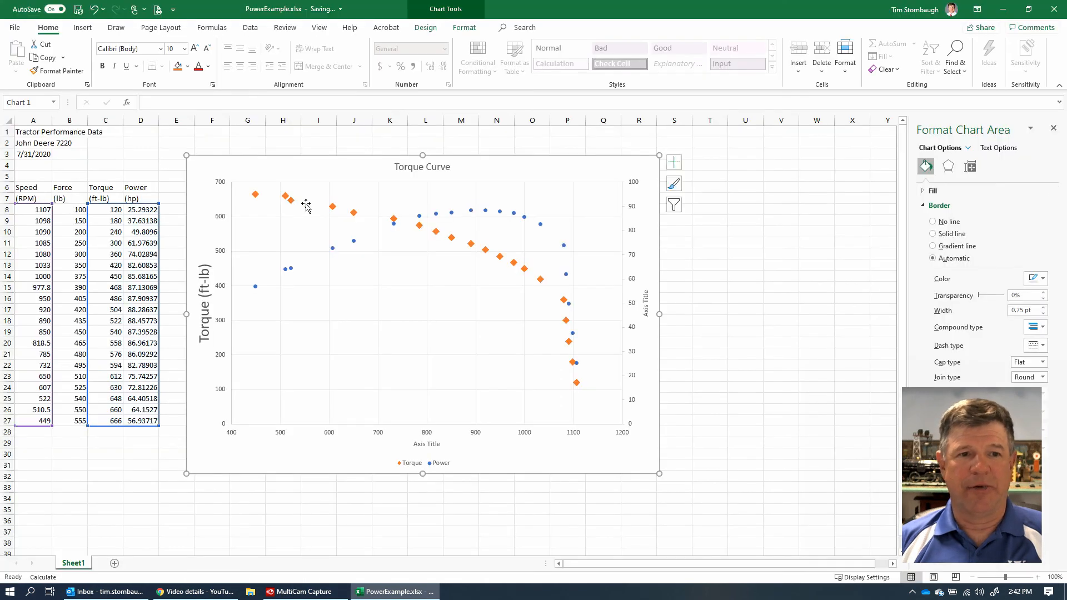
- Preview the printout of the whole worksheet with cell A1 selected, and view its second page
left_click(25, 135)
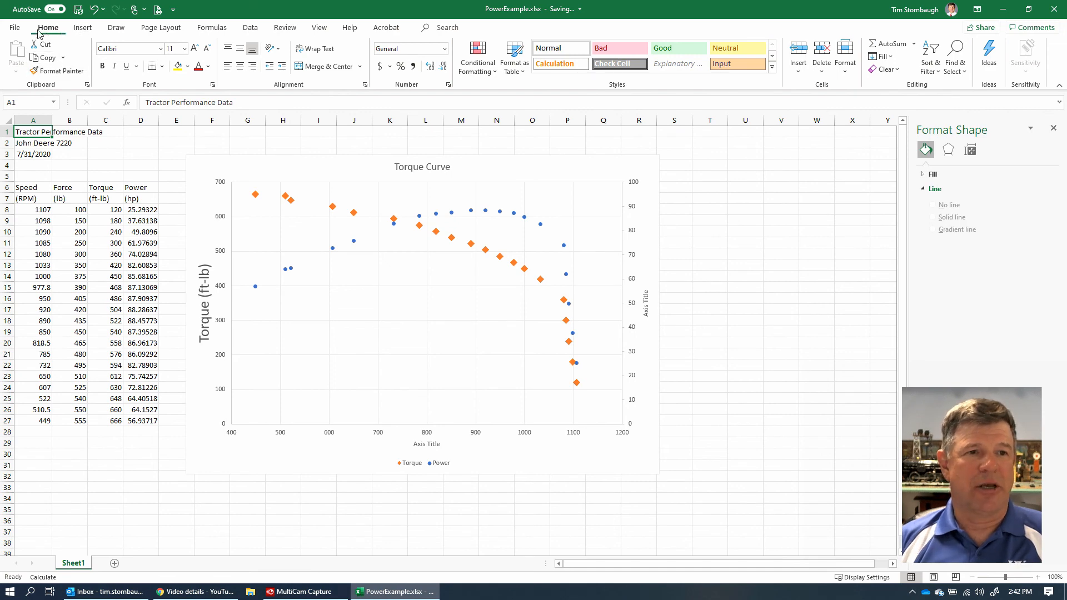
left_click(15, 27)
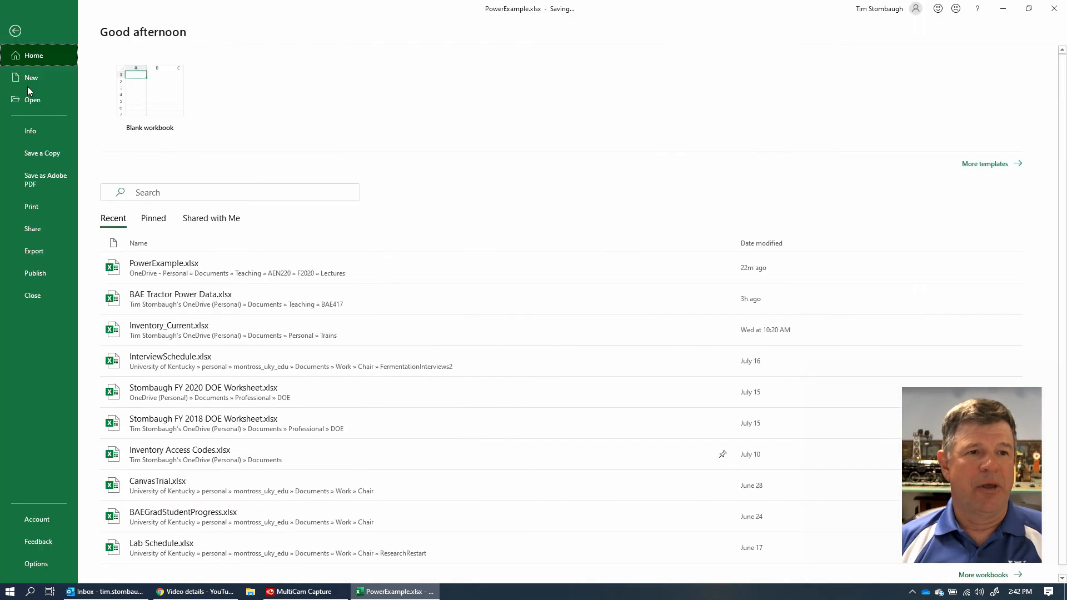
left_click(41, 206)
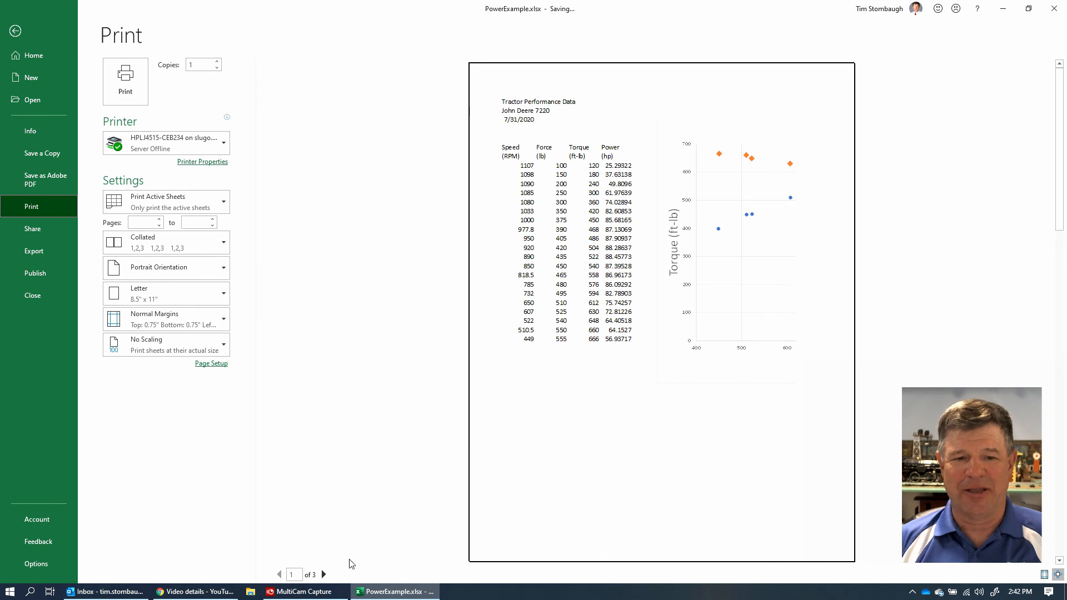
left_click(324, 575)
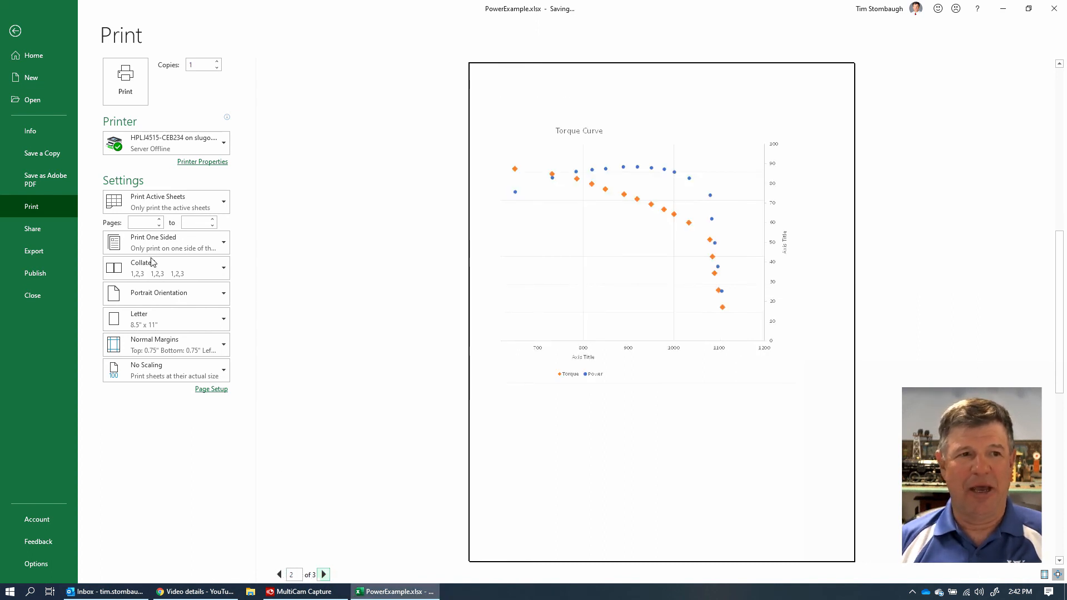
- Scale the worksheet printout to 1 page wide and check the result in the print preview
left_click(15, 32)
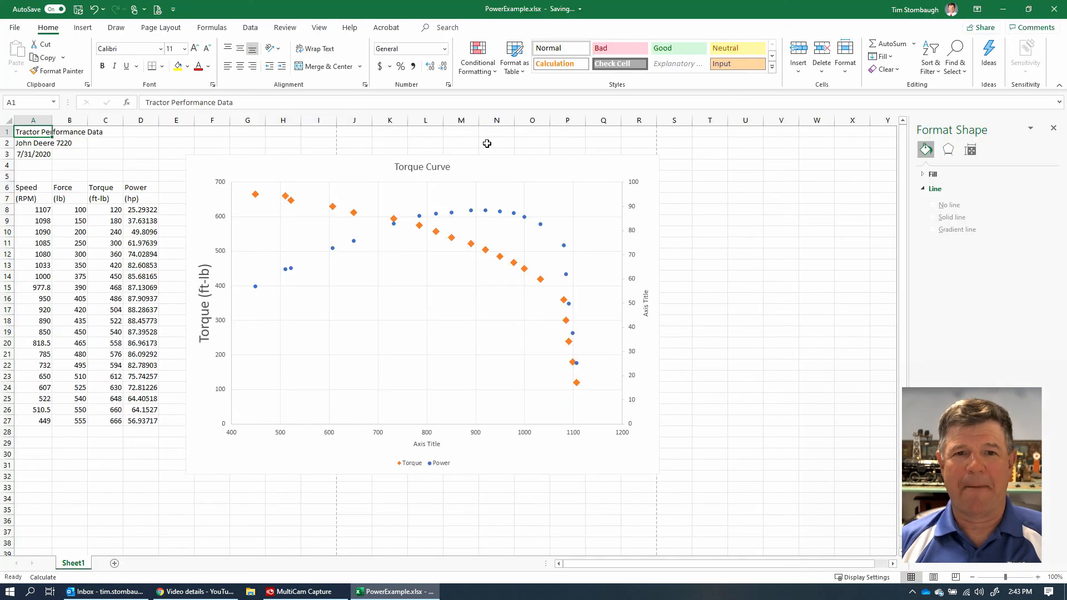
left_click(169, 32)
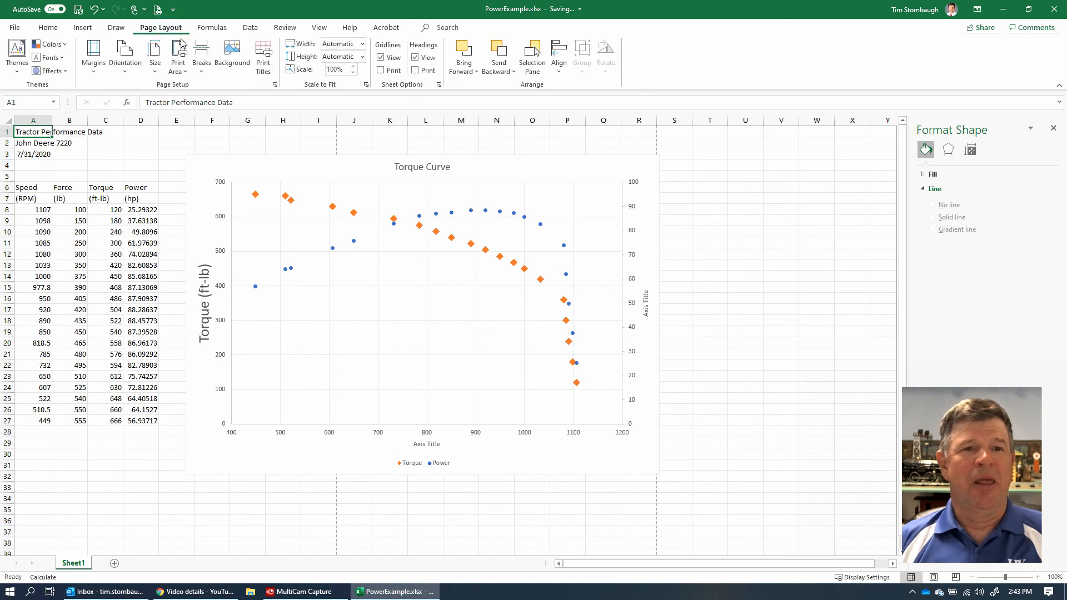
left_click(363, 45)
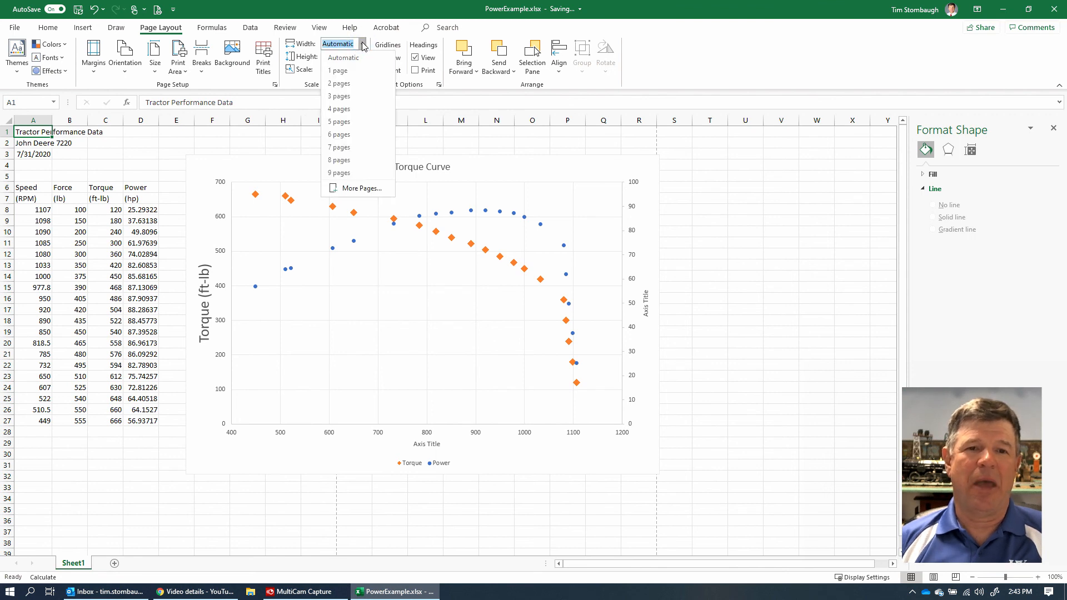
left_click(351, 75)
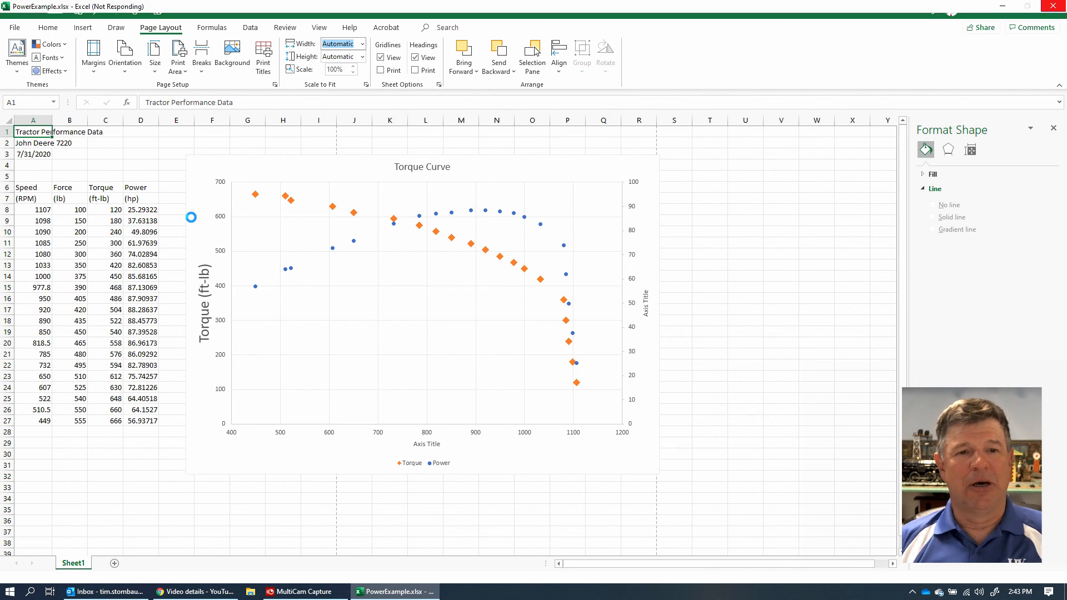
left_click(15, 27)
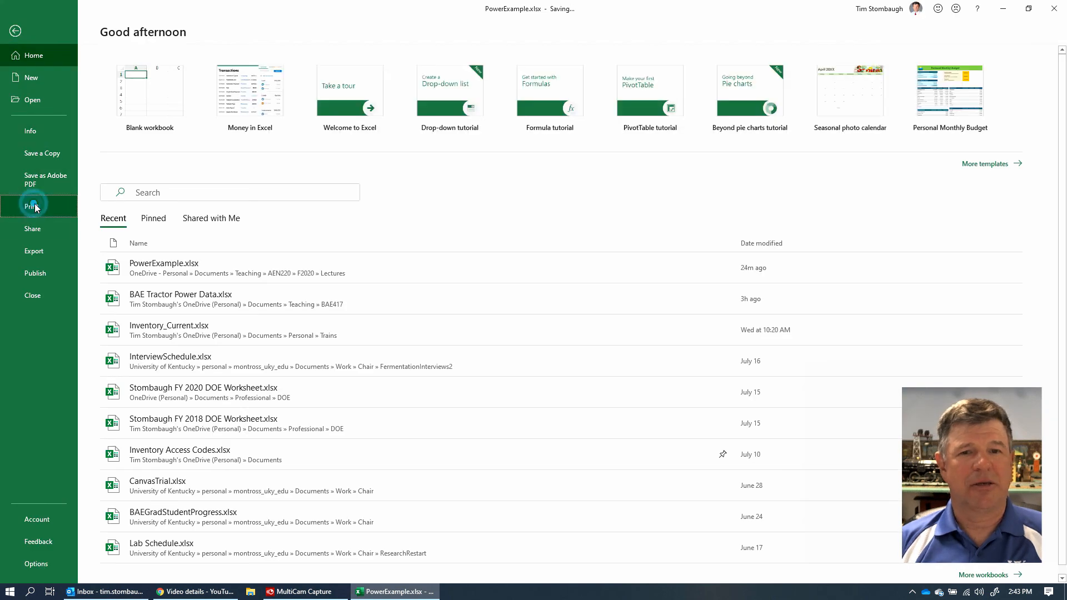
left_click(34, 205)
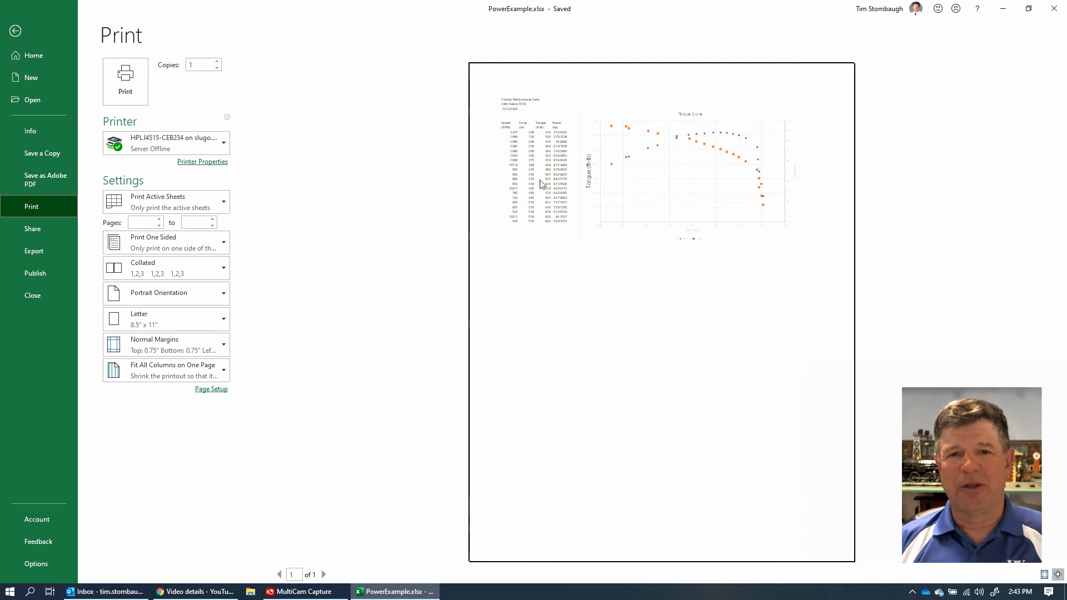
- Return to the worksheet and change its page orientation to Landscape
left_click(17, 31)
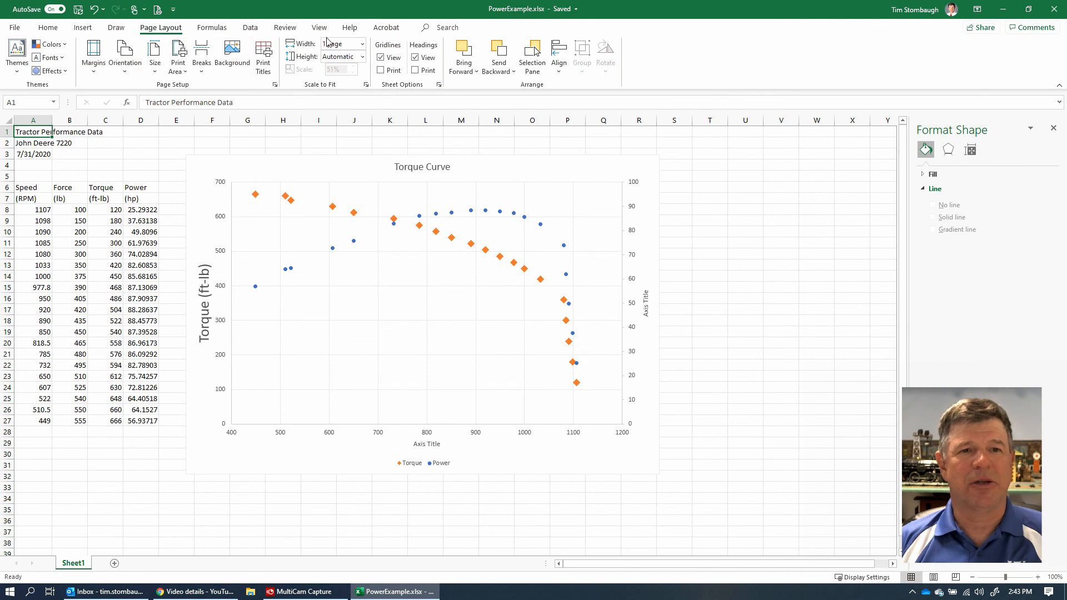
left_click(128, 59)
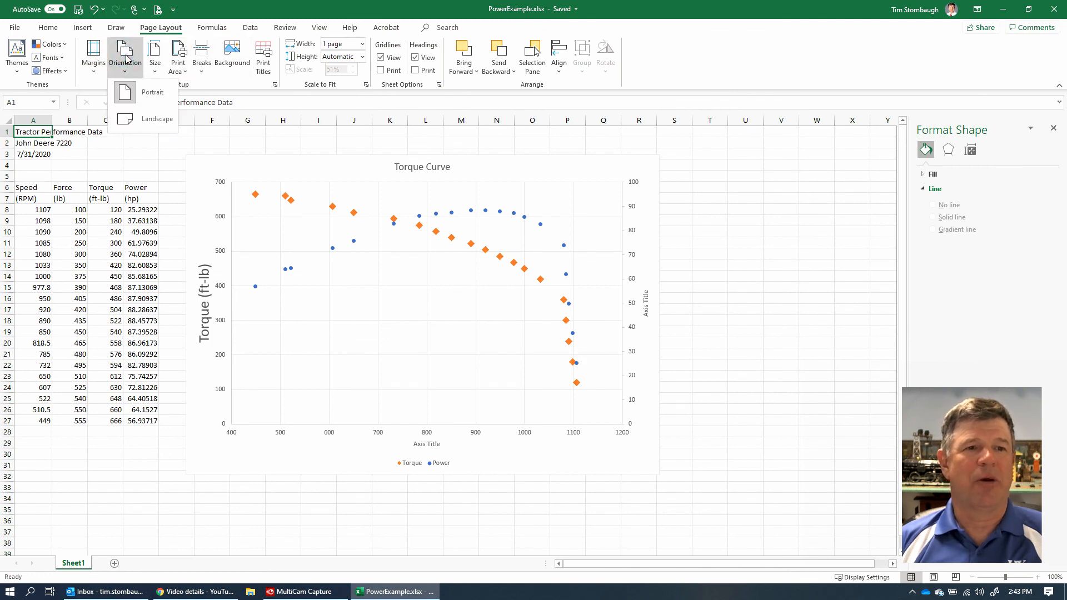
left_click(157, 119)
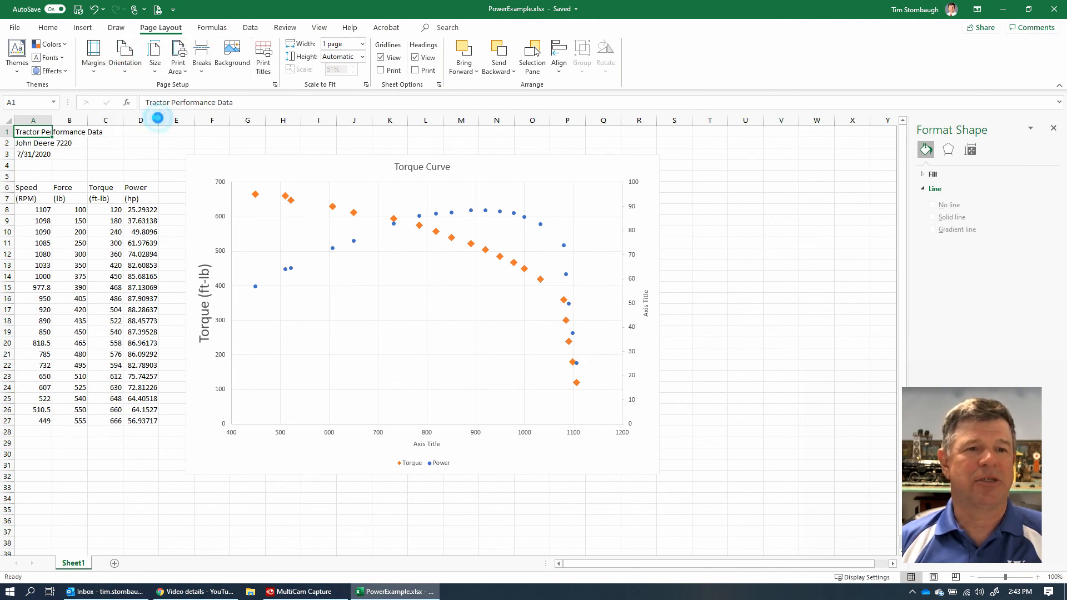